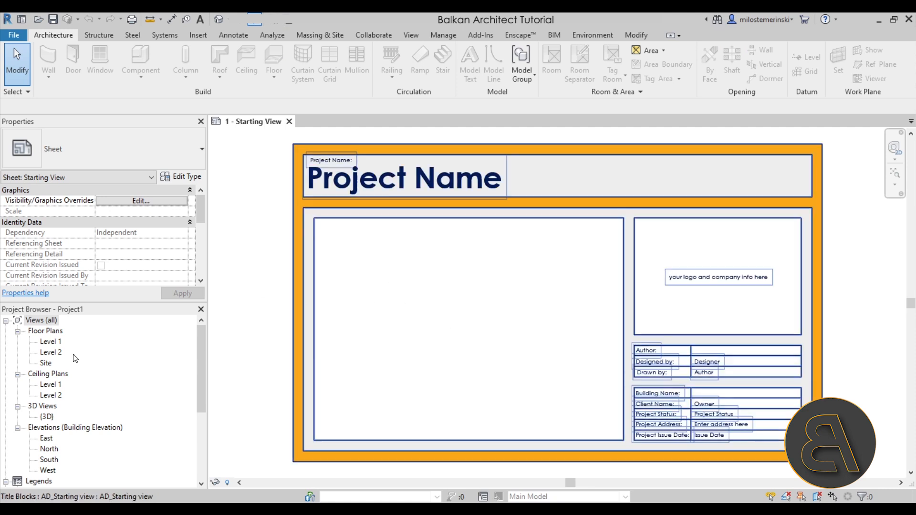
Step: Open the default 3D view and close the Starting View sheet
{"action": "double_click", "coordinate": [48, 416]}
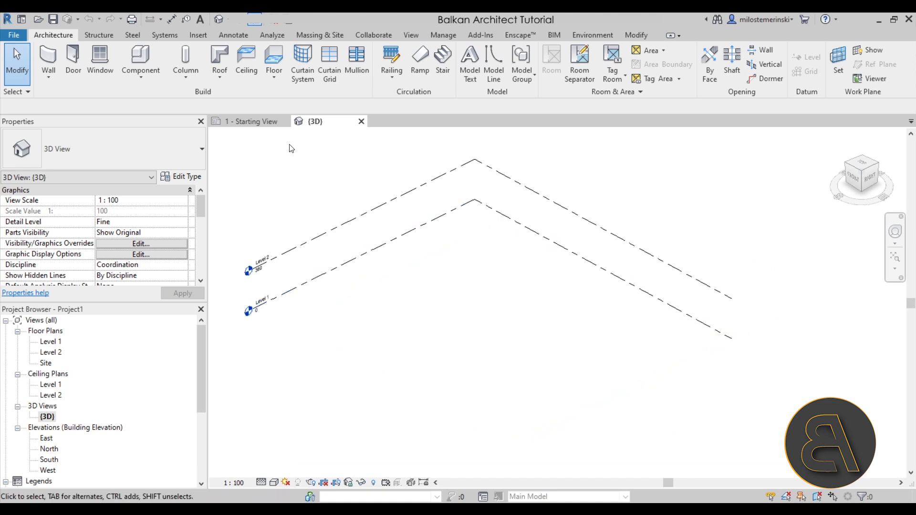
{"action": "left_click", "coordinate": [285, 122]}
{"action": "middle_click_drag", "start_coordinate": [501, 283], "coordinate": [466, 276]}
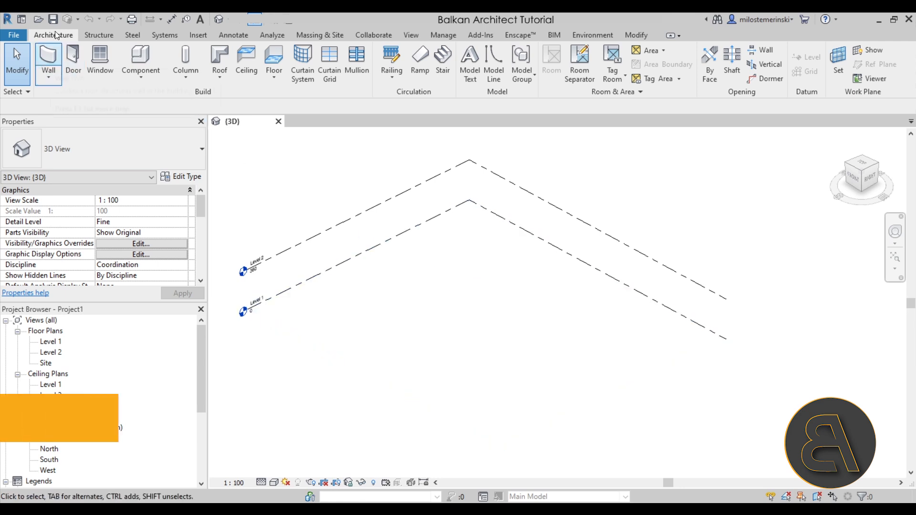
Step: Draw a straight Storefront curtain wall about 810 long from Level 1 up to Level 2 in the 3D view
{"action": "left_click", "coordinate": [52, 55]}
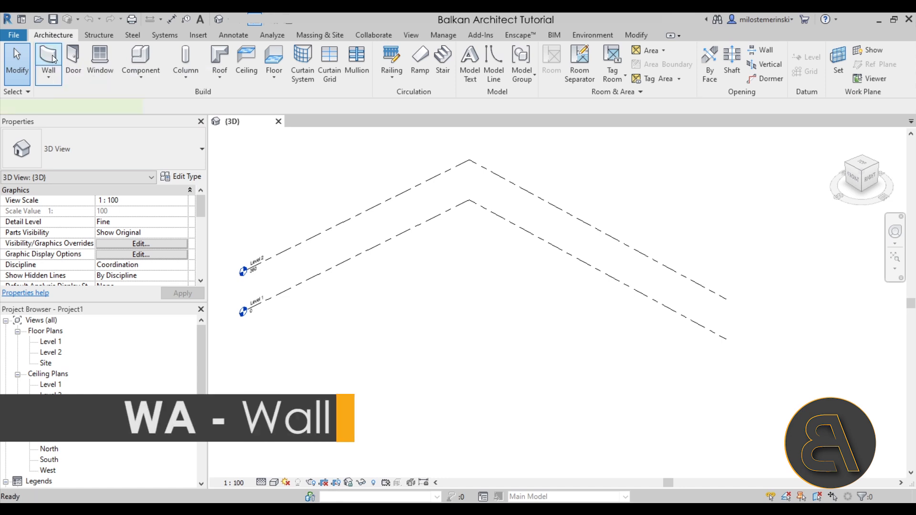
{"action": "left_click", "coordinate": [153, 165]}
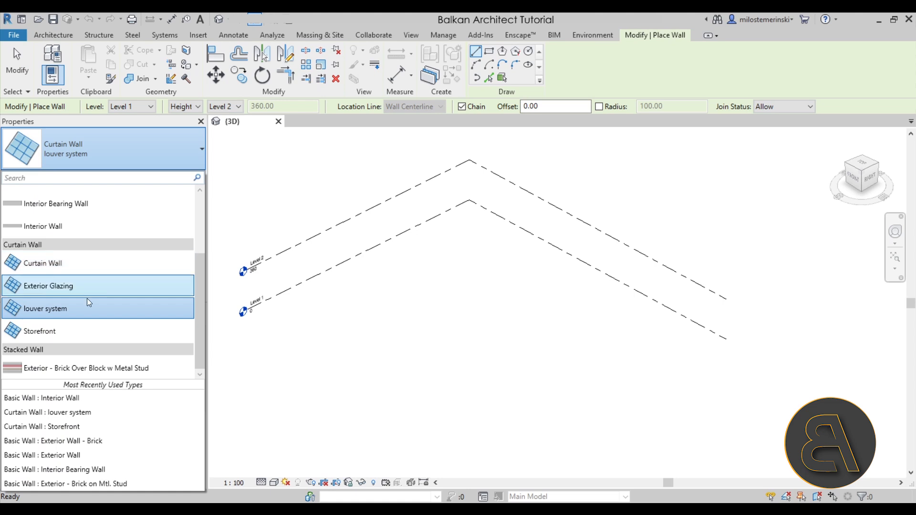
{"action": "left_click", "coordinate": [44, 332]}
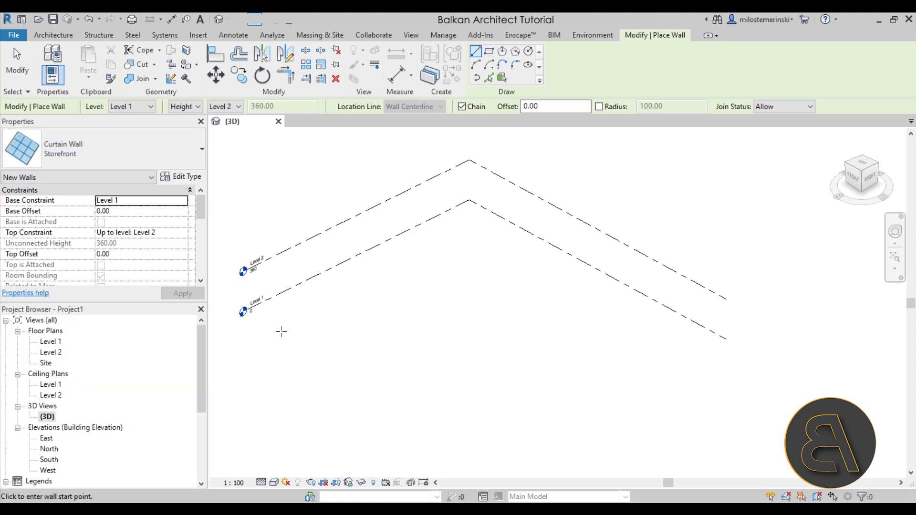
{"action": "left_click", "coordinate": [400, 305]}
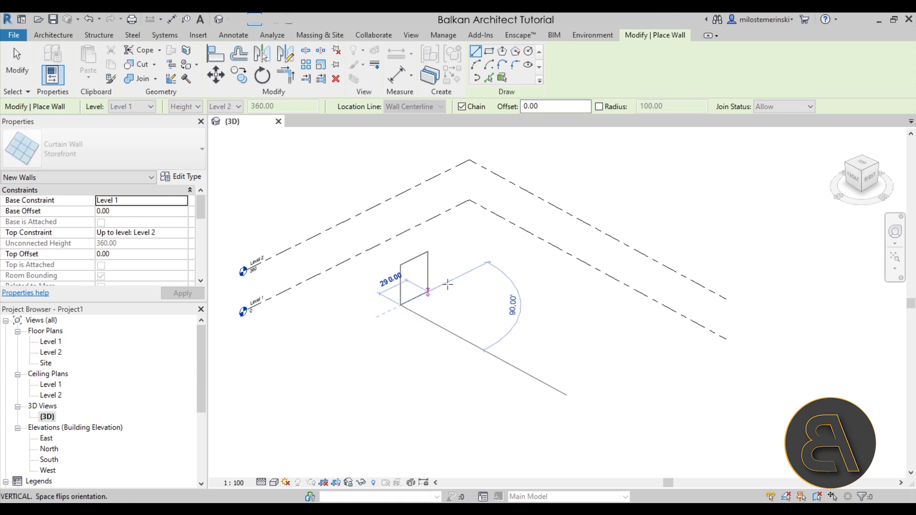
{"action": "left_click", "coordinate": [476, 268]}
{"action": "key", "text": "Escape"}
{"action": "key", "text": "Escape"}
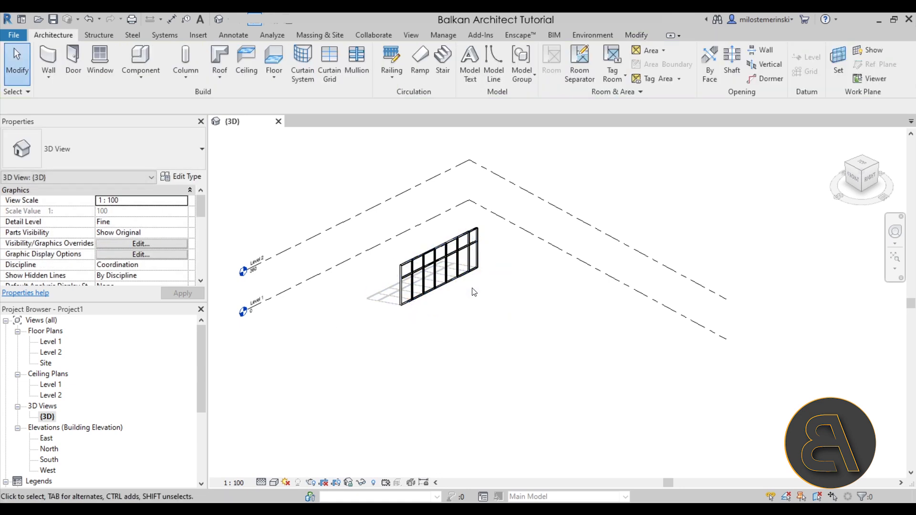
{"action": "scroll", "coordinate": [458, 293], "scroll_direction": "up", "scroll_amount": 5}
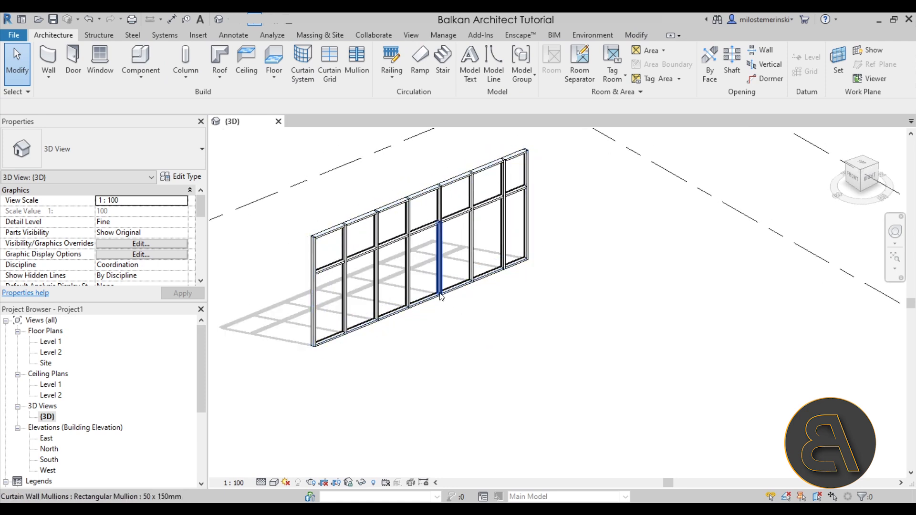
{"action": "left_click", "coordinate": [440, 299]}
{"action": "left_click", "coordinate": [476, 336]}
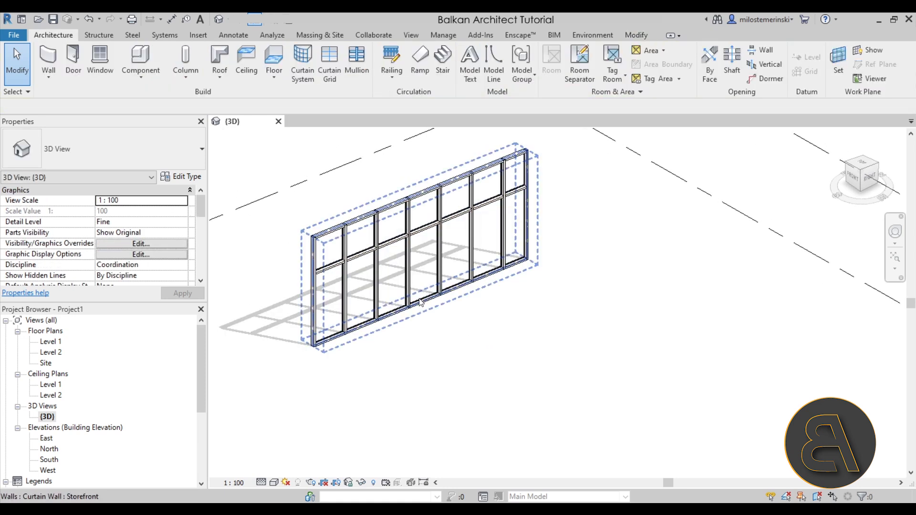
{"action": "left_click", "coordinate": [420, 302]}
{"action": "left_click", "coordinate": [502, 333]}
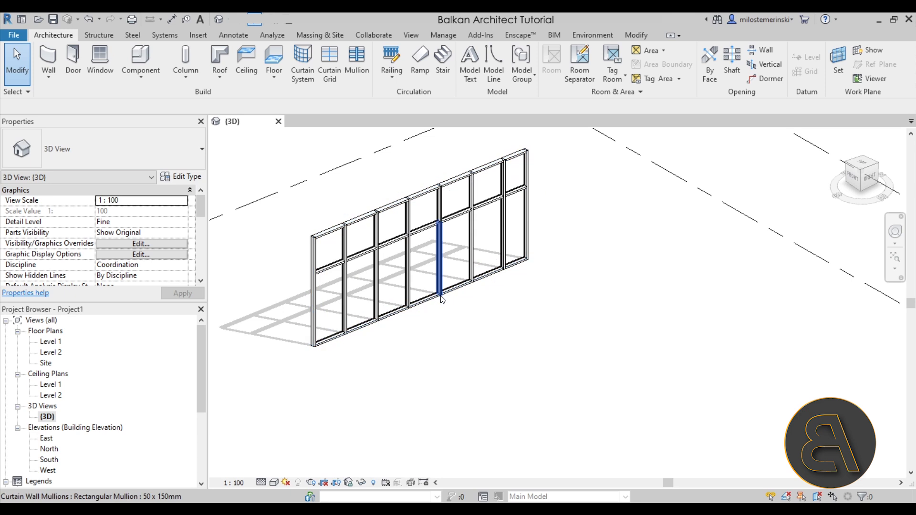
Step: Duplicate the Storefront curtain wall's type under the name "Log cabin wall"
{"action": "left_click", "coordinate": [441, 308]}
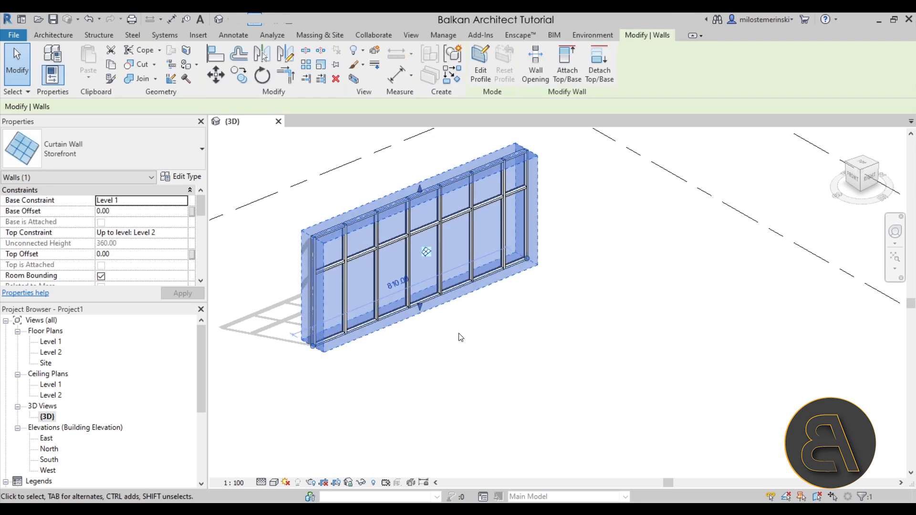
{"action": "middle_click_drag", "start_coordinate": [458, 337], "coordinate": [367, 240], "text": "shift"}
{"action": "scroll", "coordinate": [367, 240], "scroll_direction": "up", "scroll_amount": 2}
{"action": "middle_click_drag", "start_coordinate": [511, 350], "coordinate": [541, 363]}
{"action": "scroll", "coordinate": [536, 354], "scroll_direction": "down", "scroll_amount": 1}
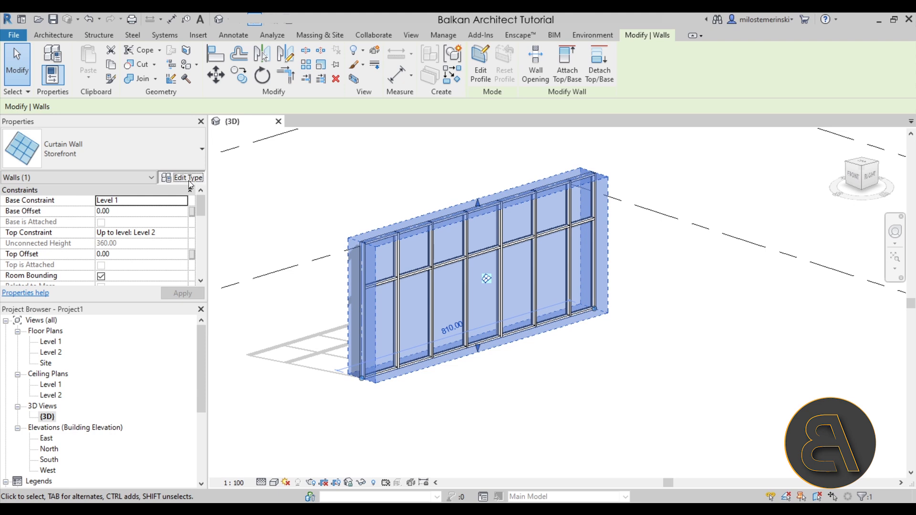
{"action": "left_click", "coordinate": [181, 176]}
{"action": "left_click", "coordinate": [310, 133]}
{"action": "type", "text": "Log cabin wall"}
{"action": "key", "text": "Return"}
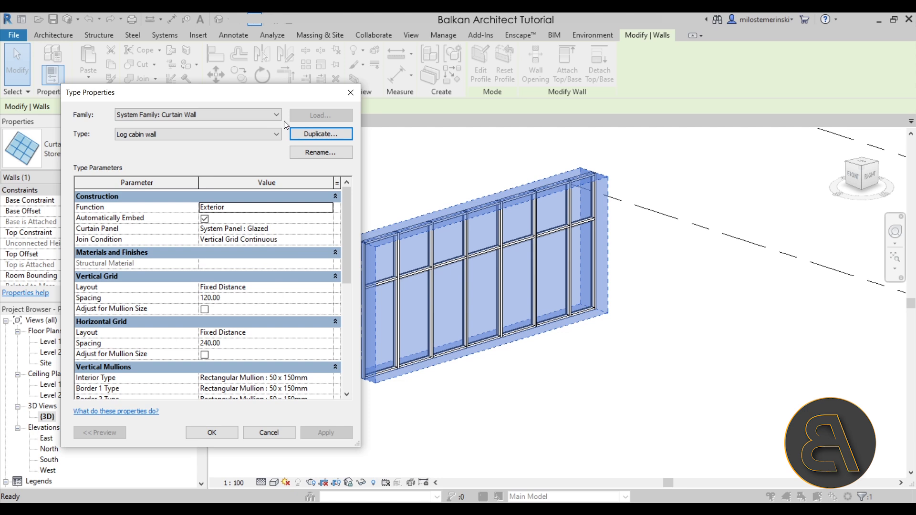
Step: Set the vertical grid layout of the Log cabin wall type to None
{"action": "scroll", "coordinate": [290, 238], "scroll_direction": "down", "scroll_amount": 1}
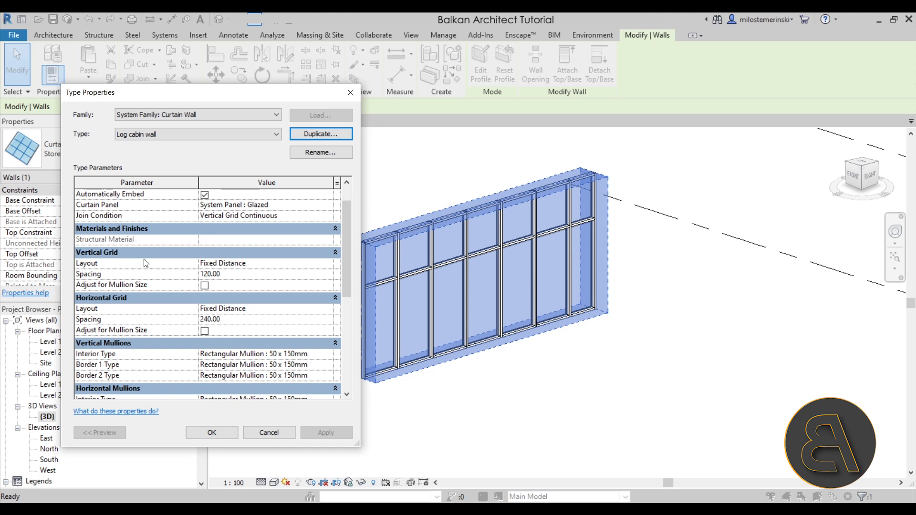
{"action": "left_click", "coordinate": [327, 265]}
{"action": "left_click", "coordinate": [327, 266]}
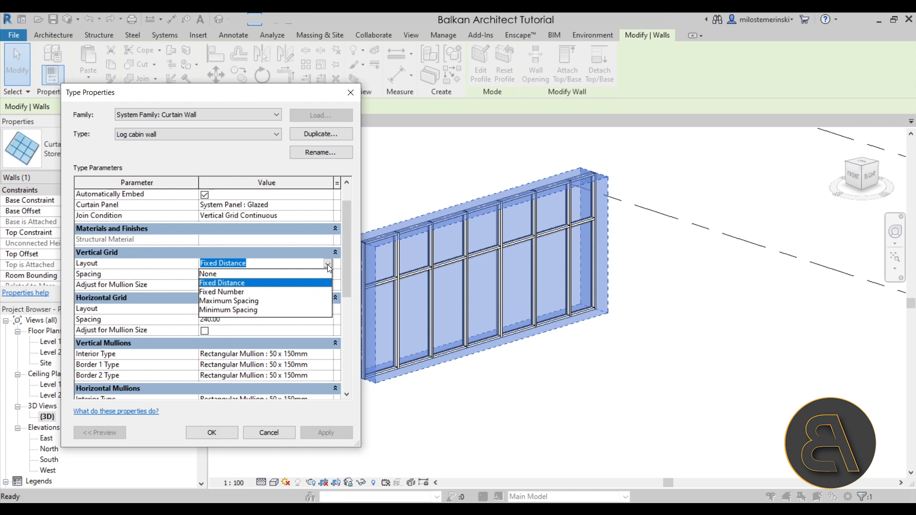
{"action": "left_click", "coordinate": [310, 274]}
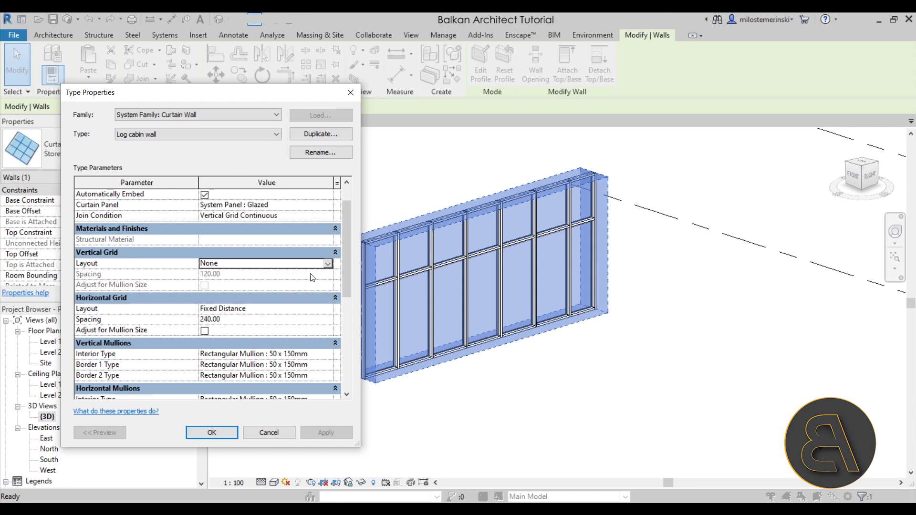
Step: Set the vertical mullions' Interior, Border 1 and Border 2 types to None
{"action": "scroll", "coordinate": [293, 299], "scroll_direction": "down", "scroll_amount": 1}
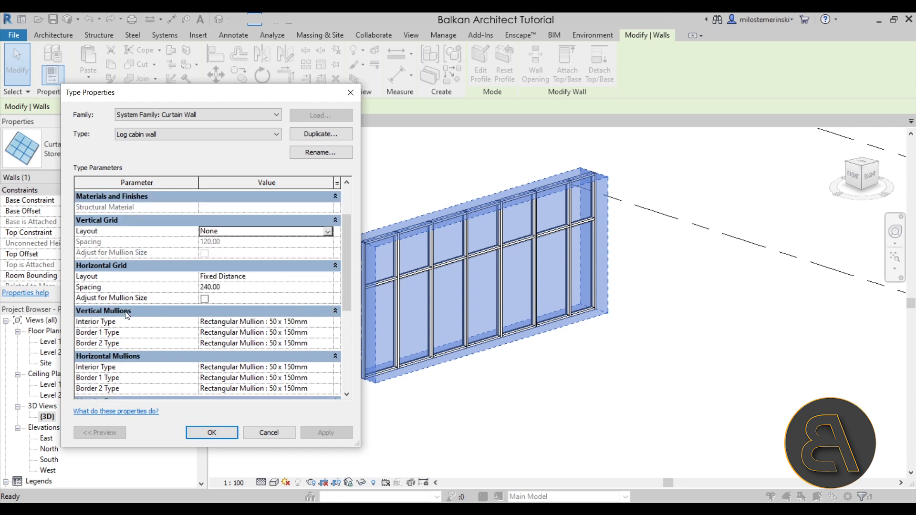
{"action": "left_click", "coordinate": [328, 322]}
{"action": "left_click", "coordinate": [321, 334]}
{"action": "left_click", "coordinate": [328, 334]}
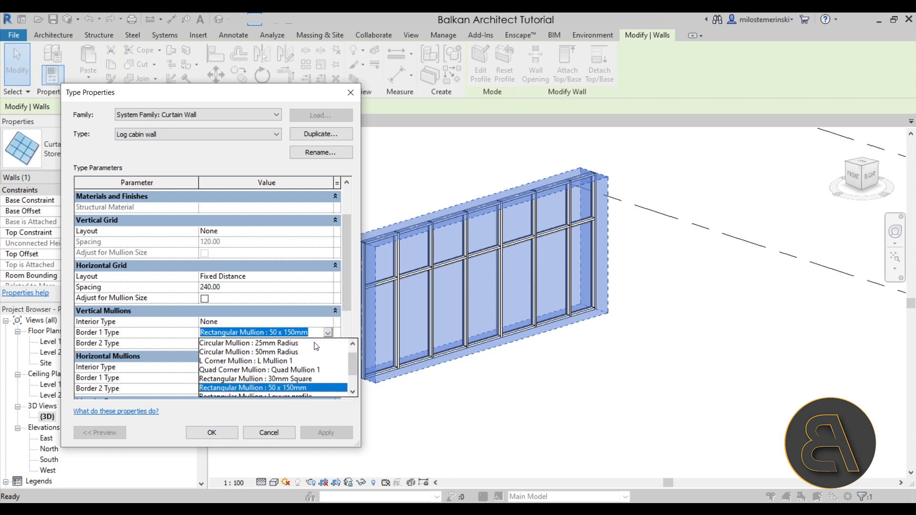
{"action": "left_click", "coordinate": [317, 340]}
{"action": "left_click", "coordinate": [332, 345]}
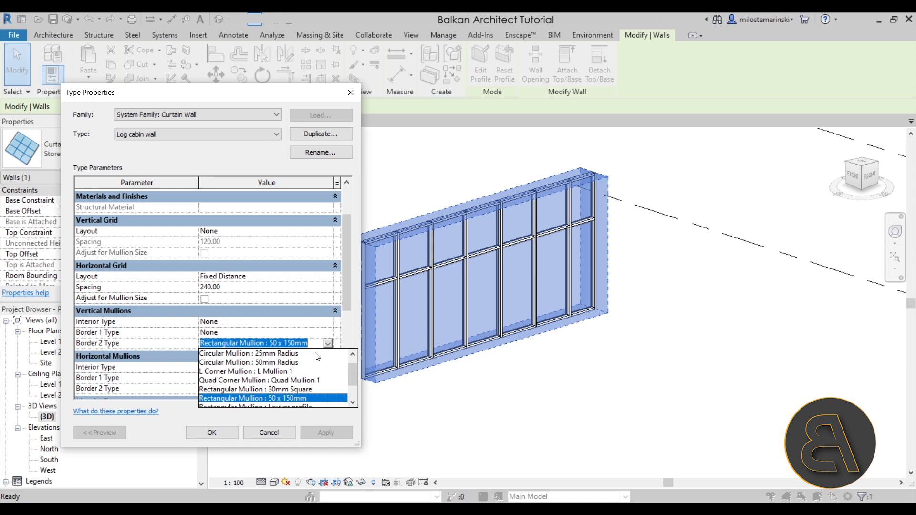
{"action": "left_click", "coordinate": [310, 354]}
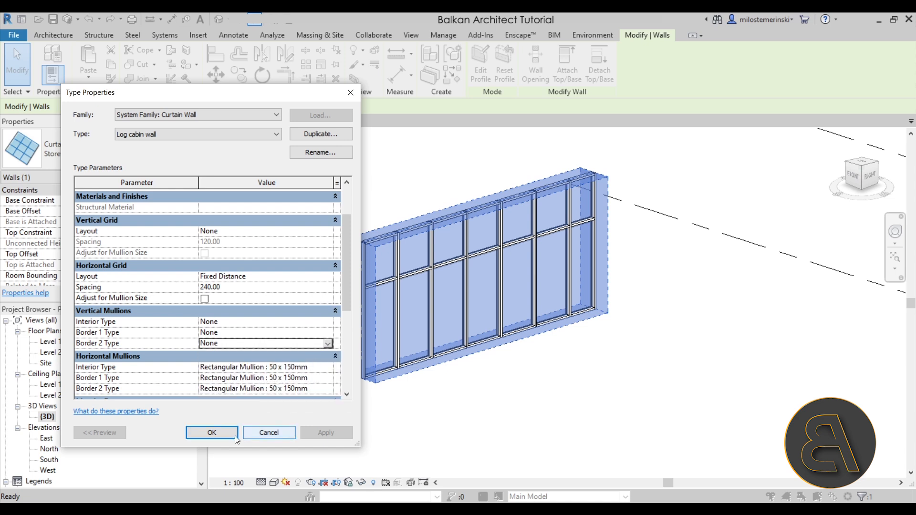
Step: Confirm the type changes, delete the leftover vertical gridlines and deselect the wall
{"action": "left_click", "coordinate": [222, 434]}
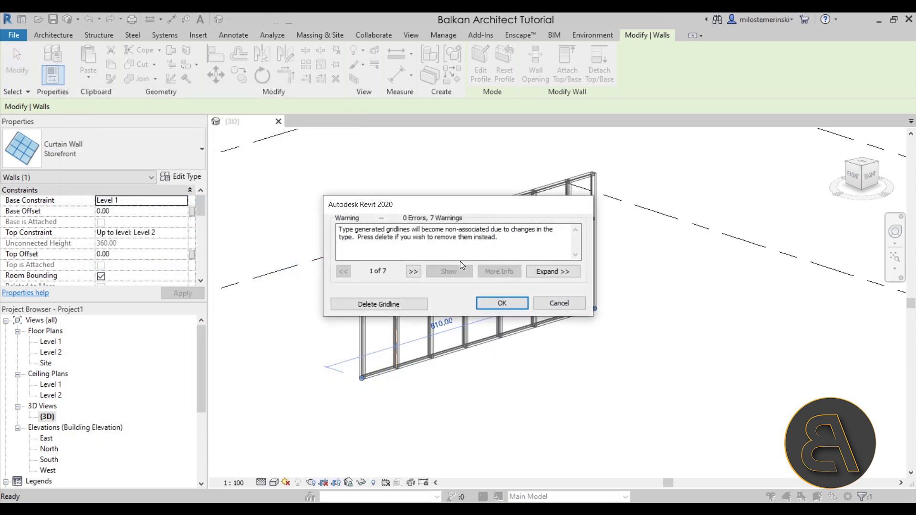
{"action": "left_click_drag", "start_coordinate": [471, 208], "coordinate": [243, 145]}
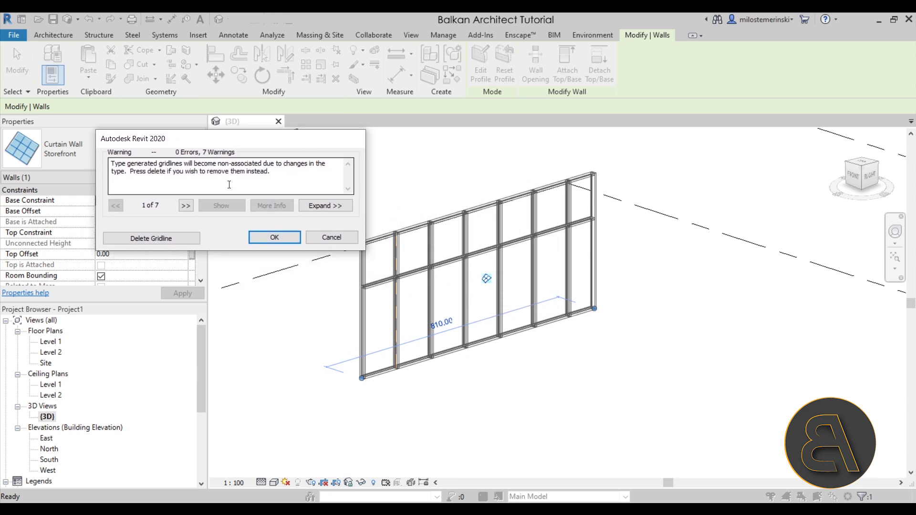
{"action": "left_click", "coordinate": [151, 238]}
{"action": "key", "text": "Escape"}
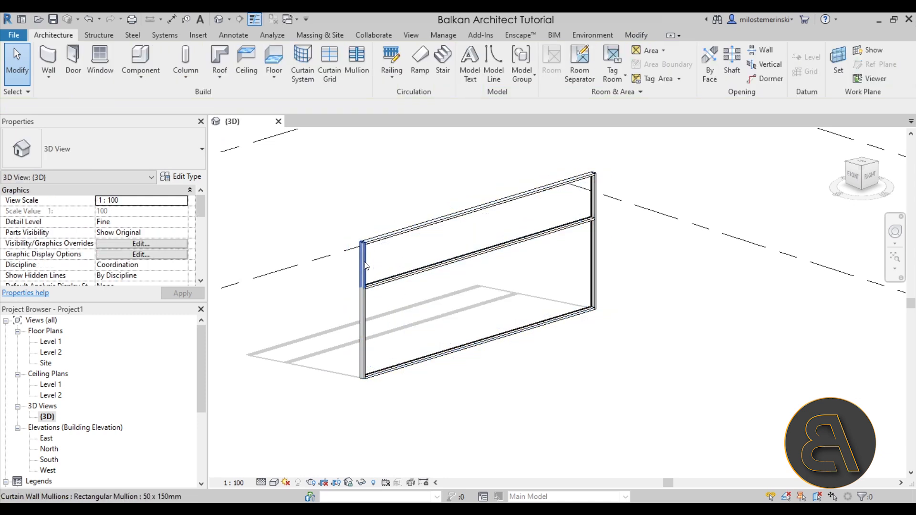
Step: Delete the remaining vertical border mullions at both ends of the curtain wall
{"action": "left_click", "coordinate": [365, 265]}
{"action": "left_click", "coordinate": [364, 308]}
{"action": "left_click_drag", "start_coordinate": [322, 207], "coordinate": [446, 471]}
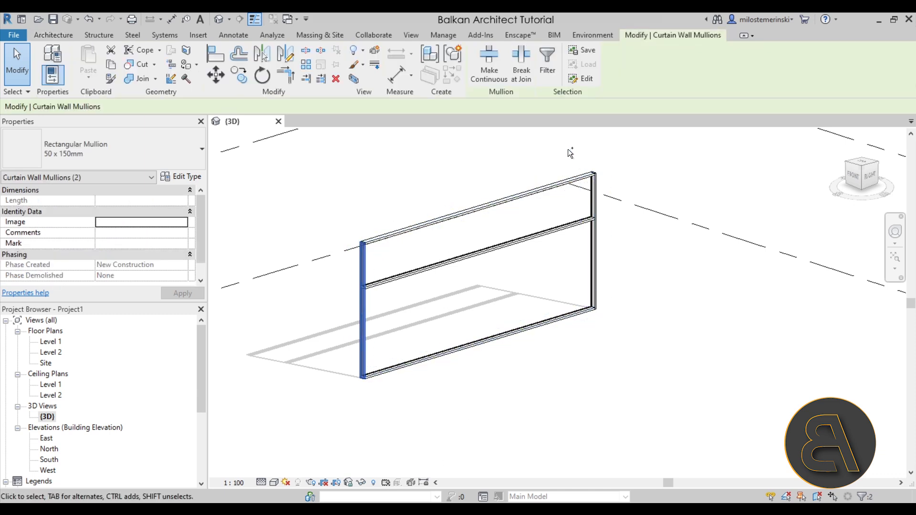
{"action": "left_click_drag", "start_coordinate": [565, 145], "coordinate": [641, 389], "text": "ctrl"}
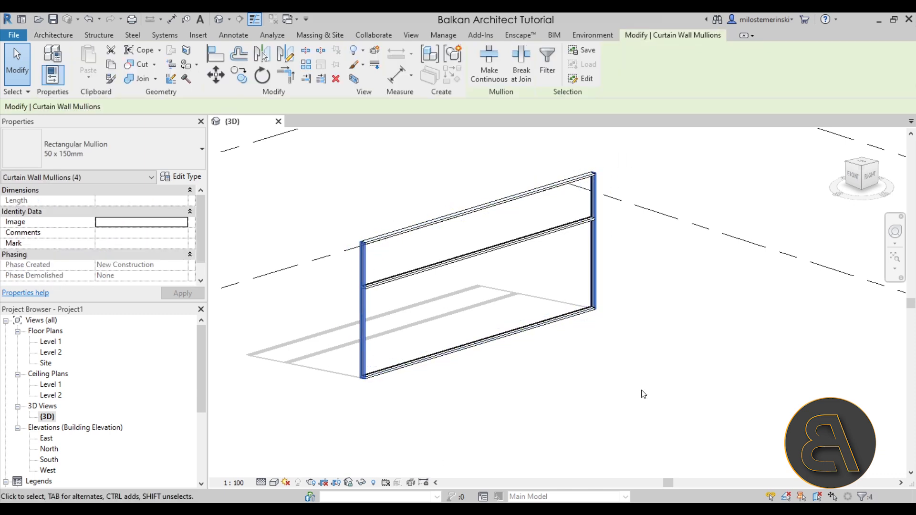
{"action": "key", "text": "Escape"}
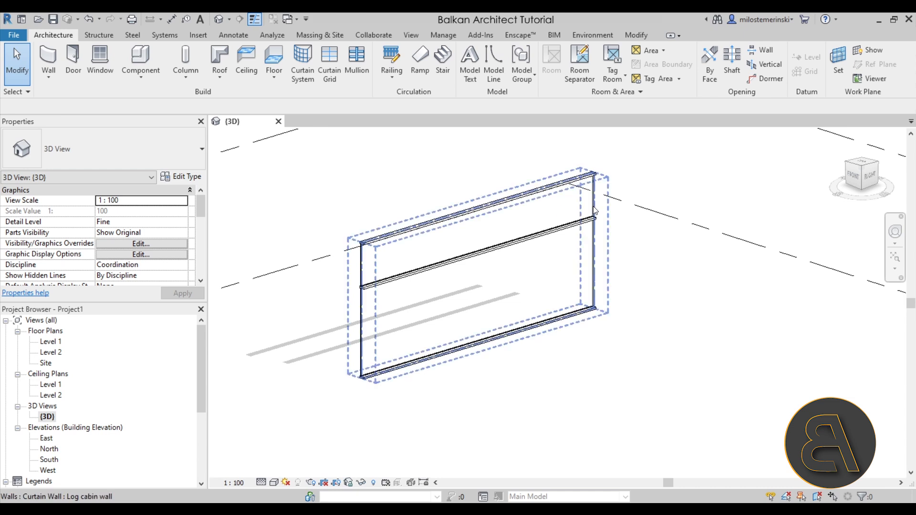
Step: Set the Log cabin wall type's curtain panel to Empty System Panel : Empty and confirm the change
{"action": "left_click", "coordinate": [514, 294]}
{"action": "middle_click_drag", "start_coordinate": [479, 296], "coordinate": [508, 304]}
{"action": "left_click", "coordinate": [180, 177]}
{"action": "mouse_move", "coordinate": [251, 101]}
{"action": "left_mouse_down"}
{"action": "mouse_move", "coordinate": [252, 110]}
{"action": "mouse_move", "coordinate": [247, 95]}
{"action": "left_mouse_up"}
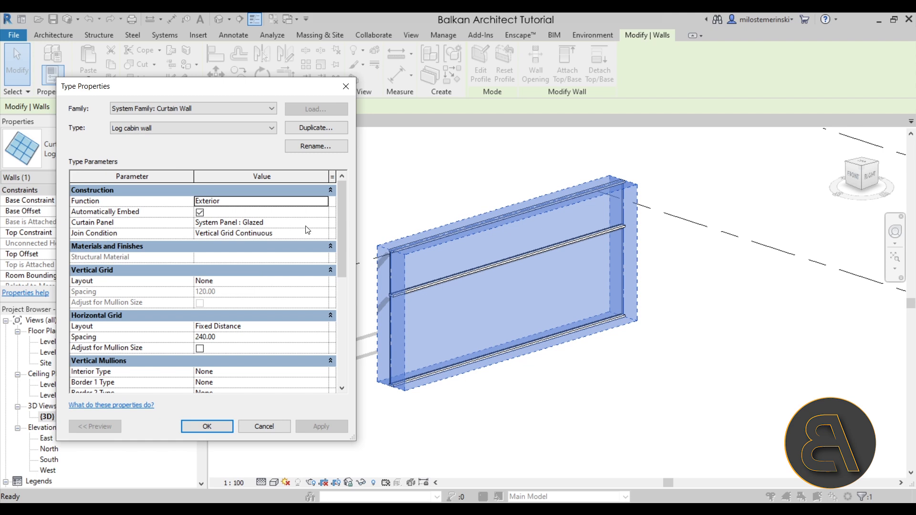
{"action": "left_click", "coordinate": [322, 224]}
{"action": "scroll", "coordinate": [260, 243], "scroll_direction": "up", "scroll_amount": 5}
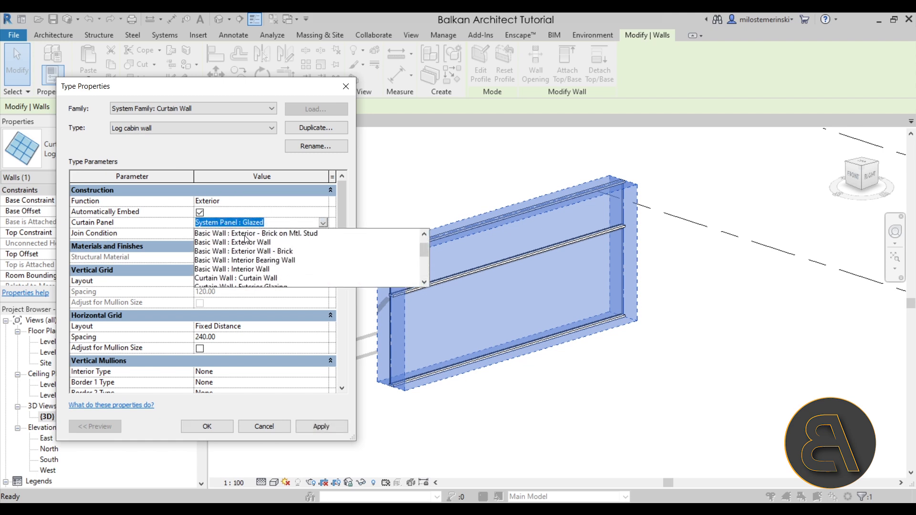
{"action": "scroll", "coordinate": [260, 249], "scroll_direction": "down", "scroll_amount": 5}
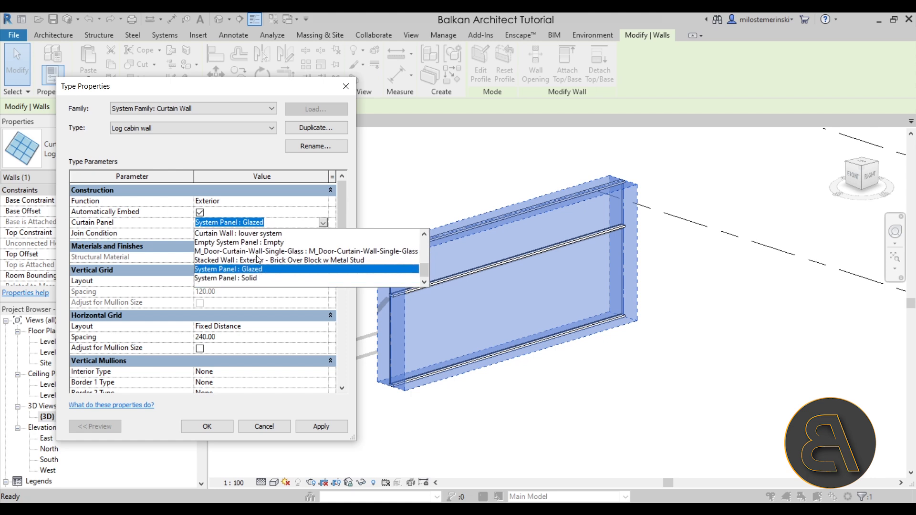
{"action": "left_click", "coordinate": [234, 242]}
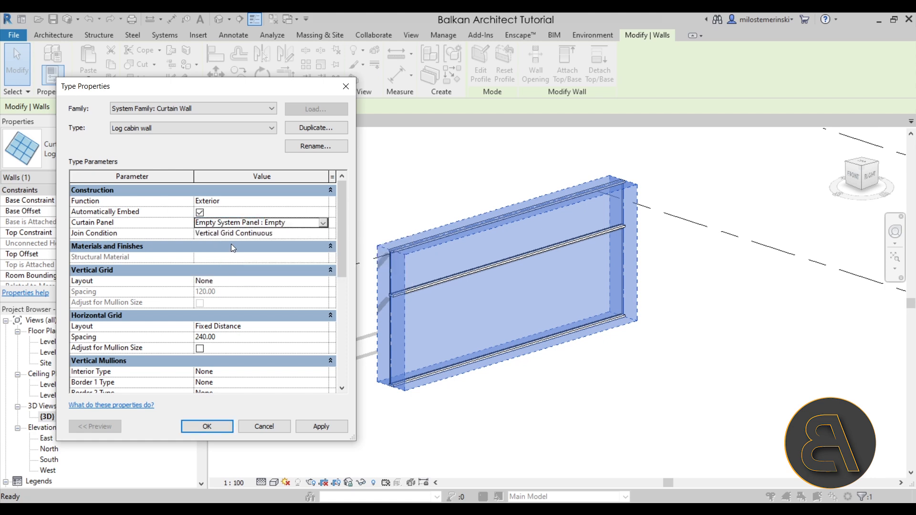
{"action": "left_click", "coordinate": [313, 425]}
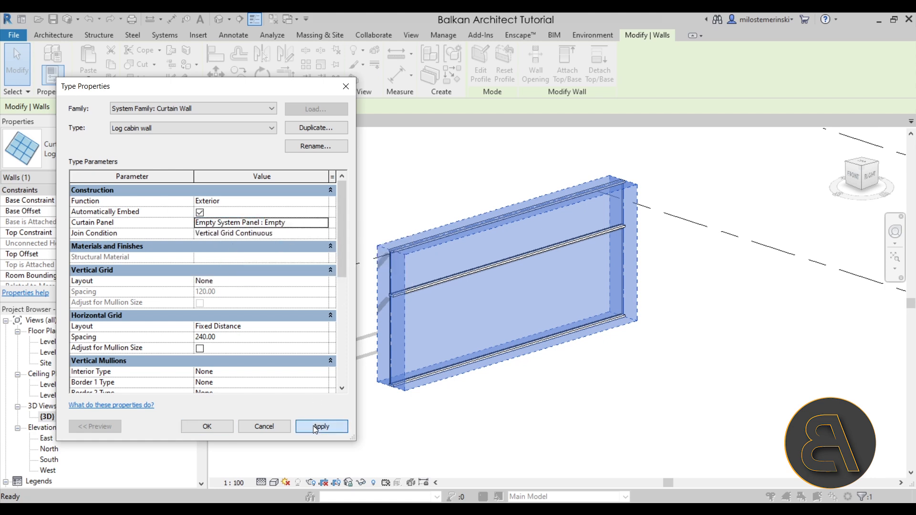
{"action": "left_click", "coordinate": [211, 428]}
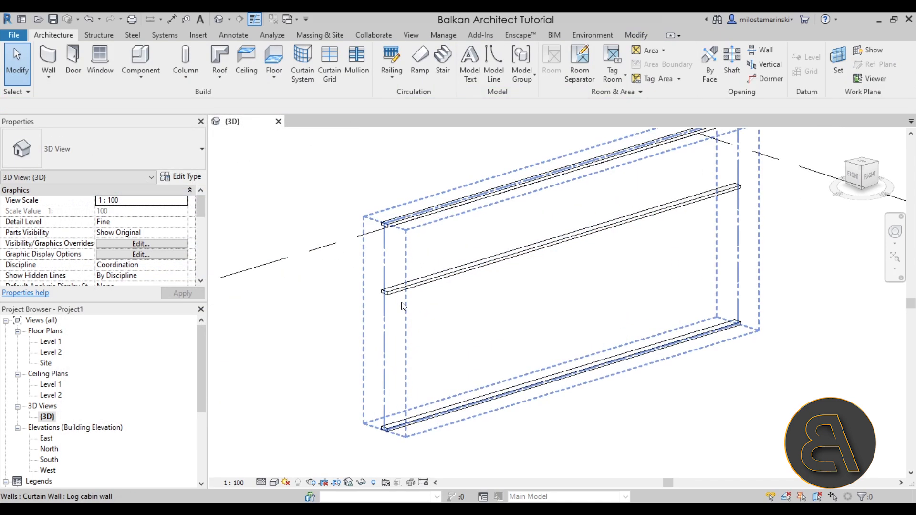
Step: Set the horizontal grid spacing of the Log cabin wall type to 30
{"action": "scroll", "coordinate": [400, 302], "scroll_direction": "up", "scroll_amount": 2}
{"action": "left_click", "coordinate": [399, 302]}
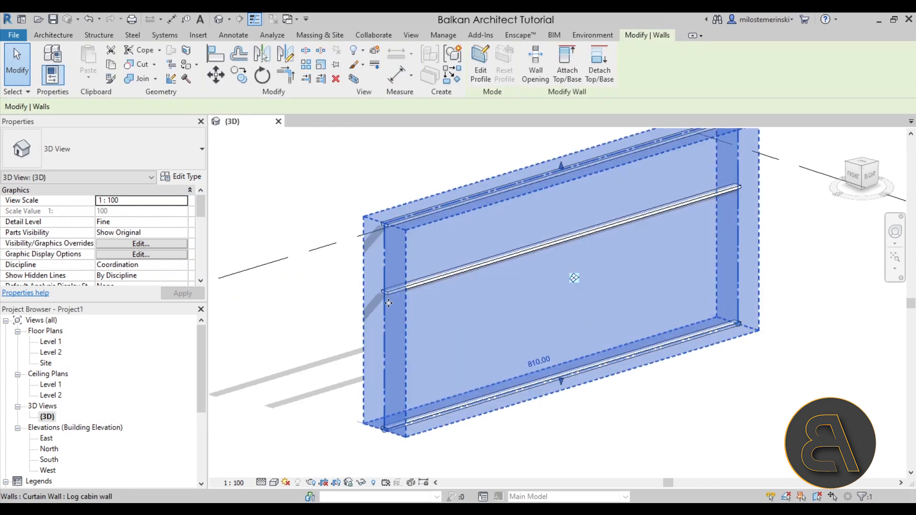
{"action": "scroll", "coordinate": [483, 243], "scroll_direction": "down", "scroll_amount": 3}
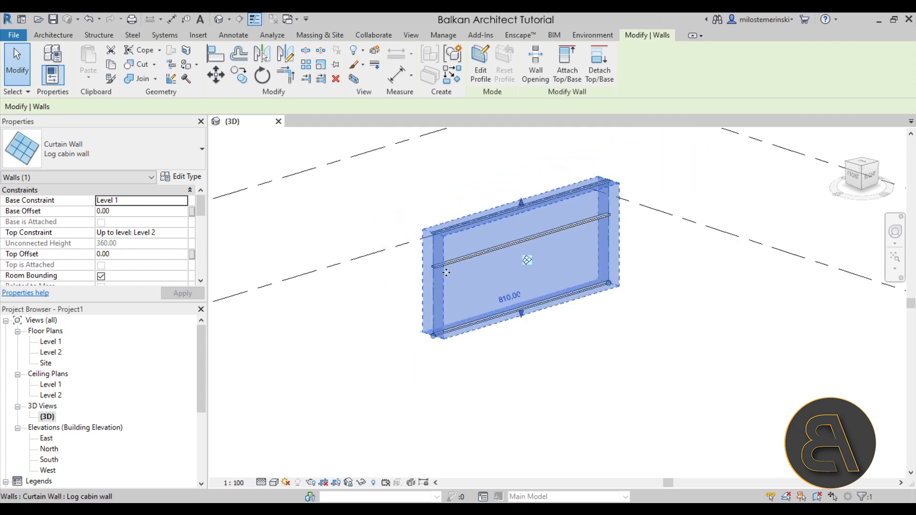
{"action": "scroll", "coordinate": [401, 265], "scroll_direction": "up", "scroll_amount": 3}
{"action": "middle_click_drag", "start_coordinate": [401, 248], "coordinate": [402, 274]}
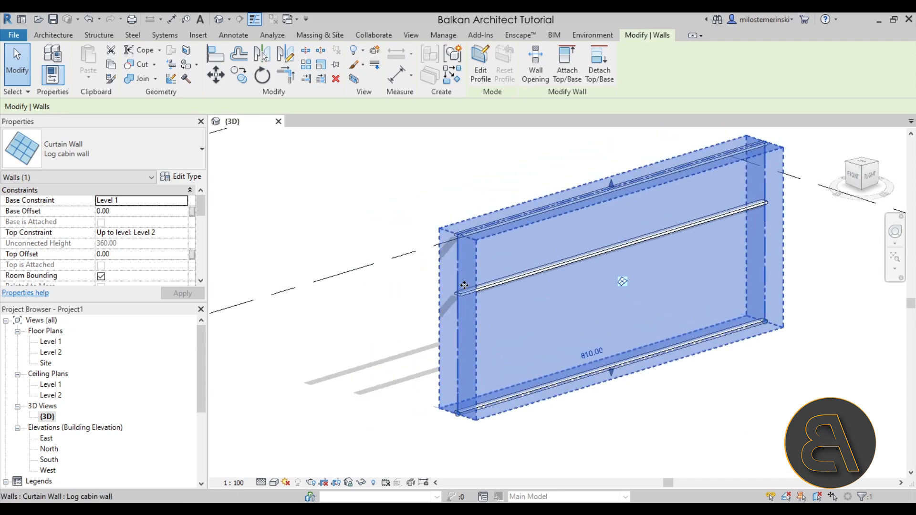
{"action": "left_click", "coordinate": [193, 177]}
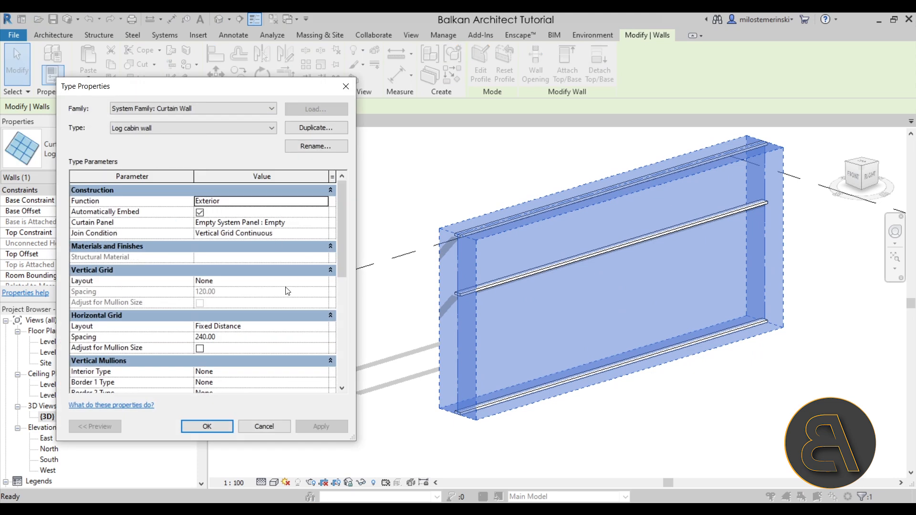
{"action": "scroll", "coordinate": [286, 291], "scroll_direction": "down", "scroll_amount": 2}
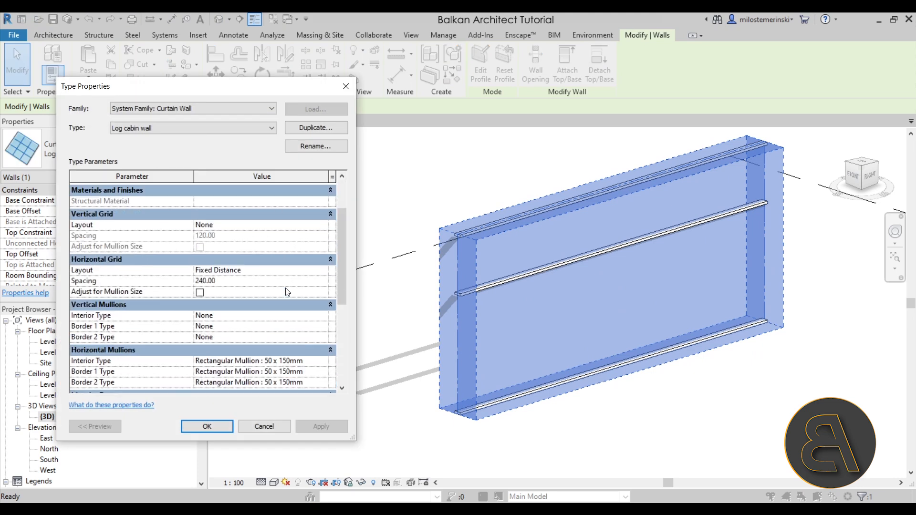
{"action": "left_click", "coordinate": [222, 285]}
{"action": "type", "text": "30"}
{"action": "key", "text": "Return"}
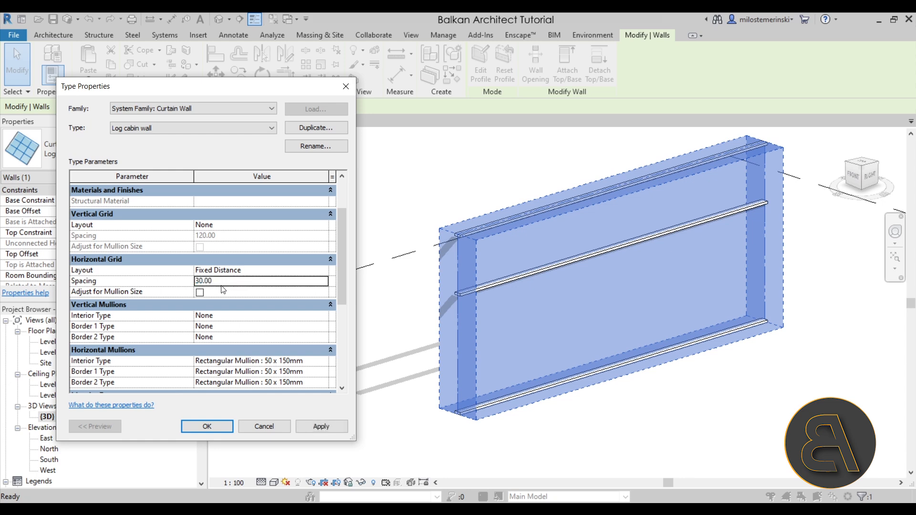
Step: Keep the horizontal grid layout at Fixed Distance and apply the type changes to the wall
{"action": "left_click", "coordinate": [248, 270]}
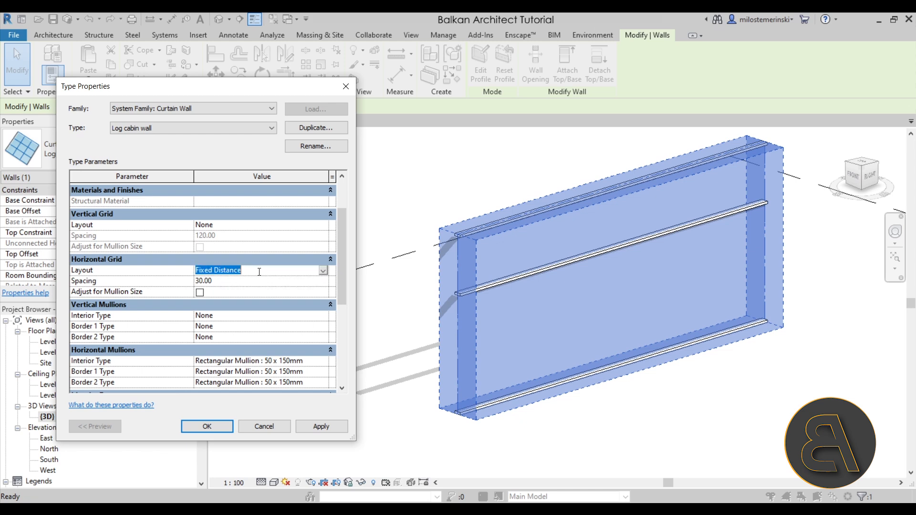
{"action": "left_click", "coordinate": [323, 271]}
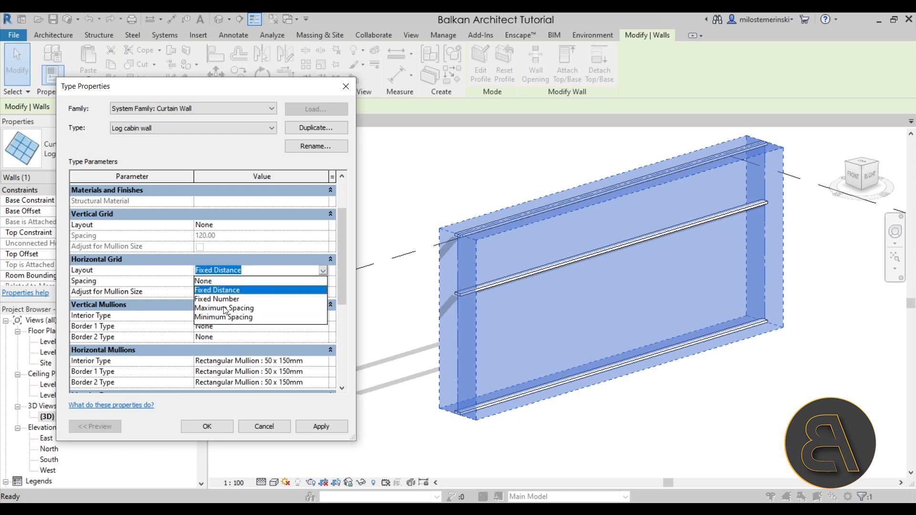
{"action": "left_click", "coordinate": [319, 272]}
{"action": "left_click", "coordinate": [249, 272]}
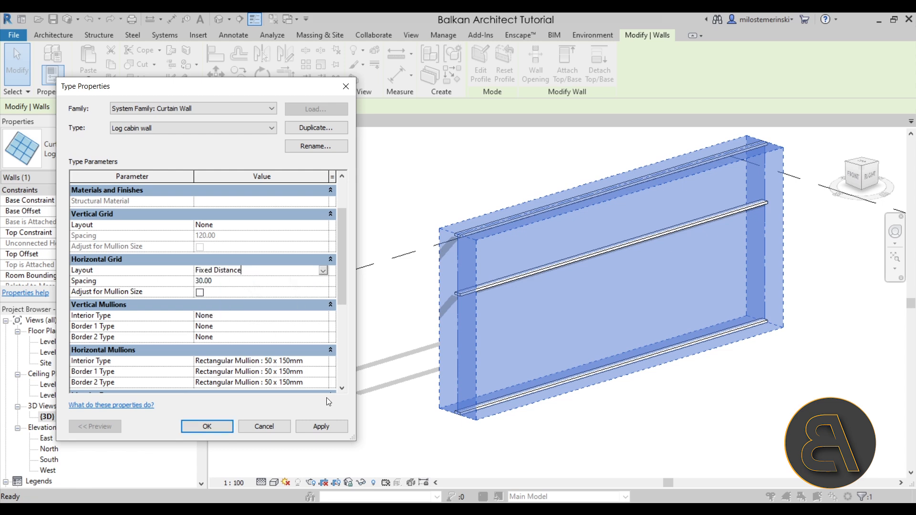
{"action": "left_click", "coordinate": [322, 427]}
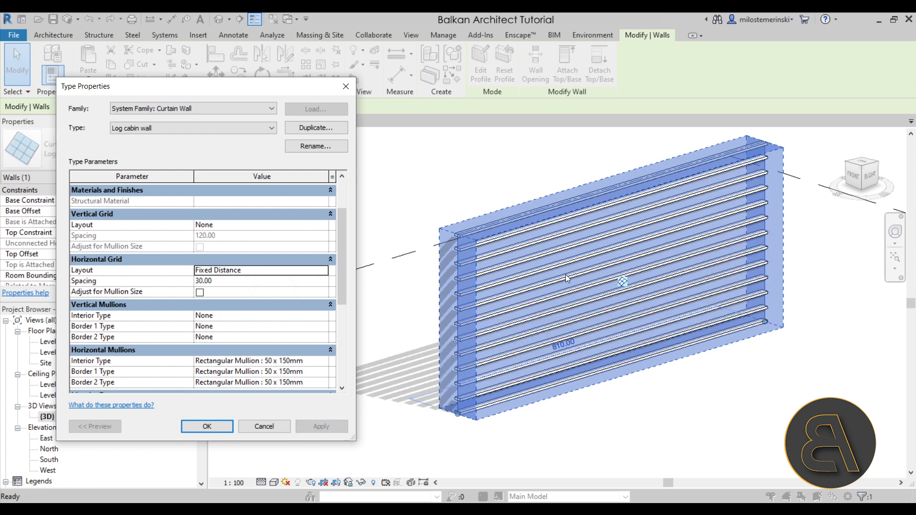
Step: Set the horizontal mullions' Interior and Border 2 types to None, apply the change and delete the leftover mullions
{"action": "scroll", "coordinate": [301, 270], "scroll_direction": "down", "scroll_amount": 3}
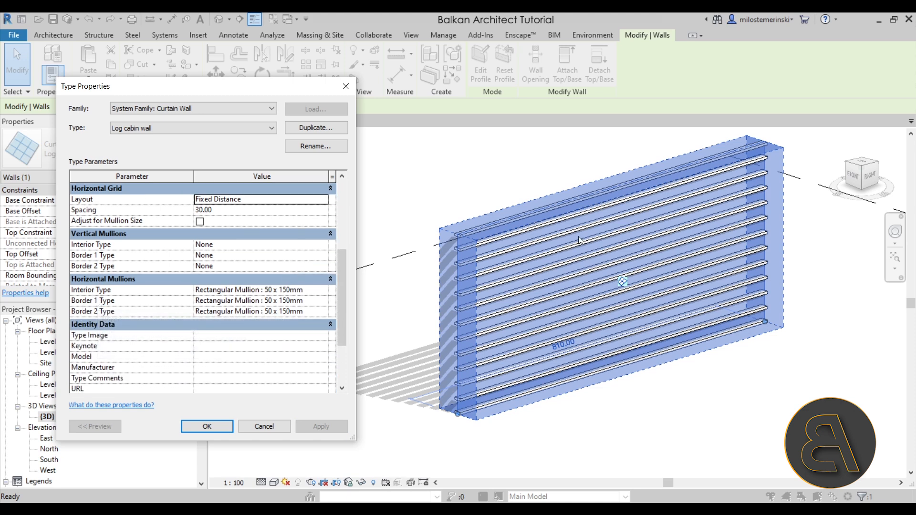
{"action": "left_click", "coordinate": [320, 290]}
{"action": "left_click", "coordinate": [322, 313]}
{"action": "scroll", "coordinate": [312, 329], "scroll_direction": "up", "scroll_amount": 1}
{"action": "left_click", "coordinate": [312, 325]}
{"action": "left_click", "coordinate": [323, 425]}
{"action": "left_click", "coordinate": [103, 306]}
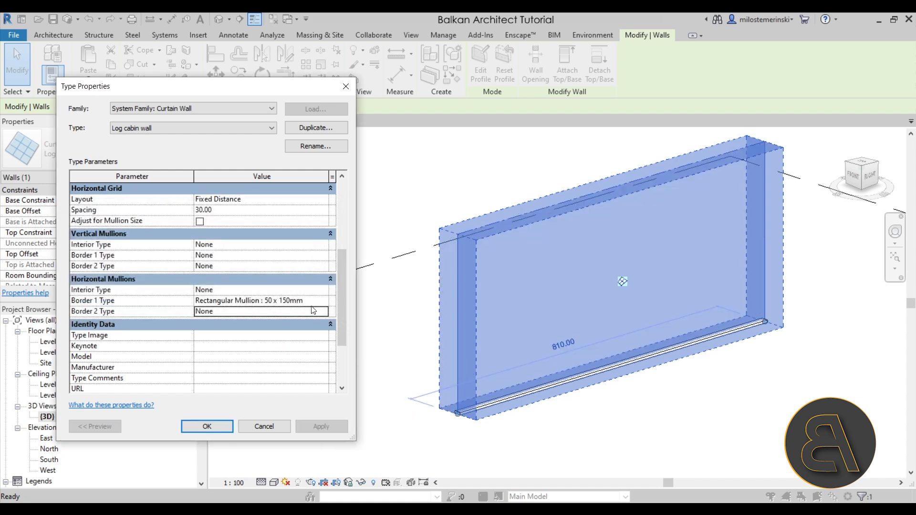
Step: Set the horizontal Interior mullion to Rectangular Mullion : 50 x 150mm and Border 1 to None, then apply and delete the leftover mullions
{"action": "left_click", "coordinate": [323, 291]}
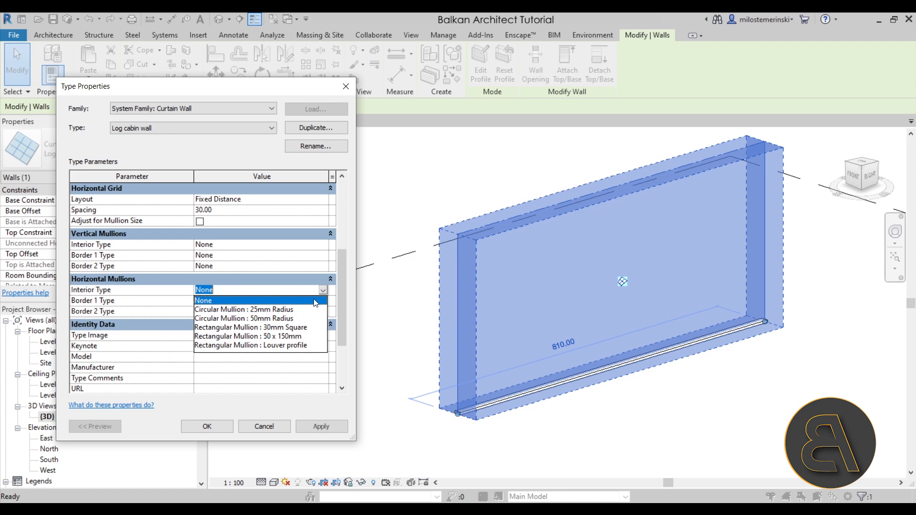
{"action": "left_click", "coordinate": [293, 336]}
{"action": "left_click", "coordinate": [313, 301]}
{"action": "left_click", "coordinate": [323, 301]}
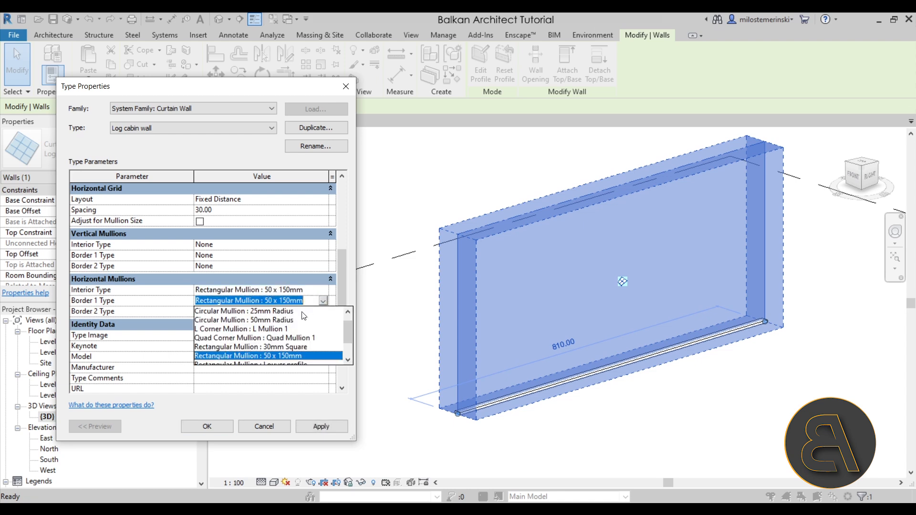
{"action": "left_click", "coordinate": [294, 310]}
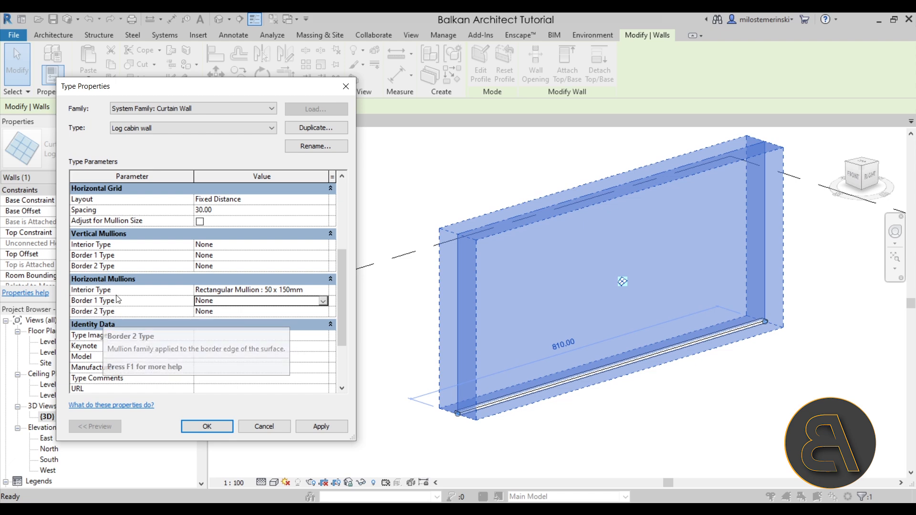
{"action": "left_click", "coordinate": [234, 290]}
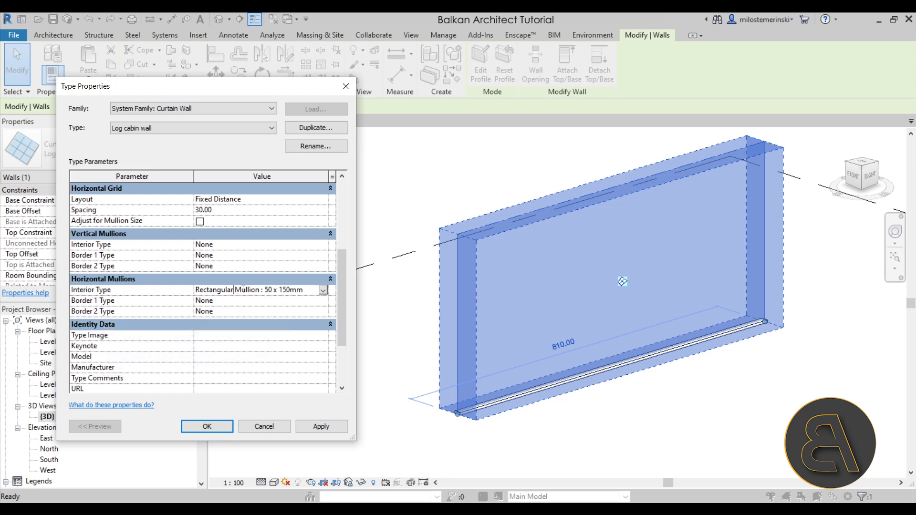
{"action": "left_click", "coordinate": [330, 430]}
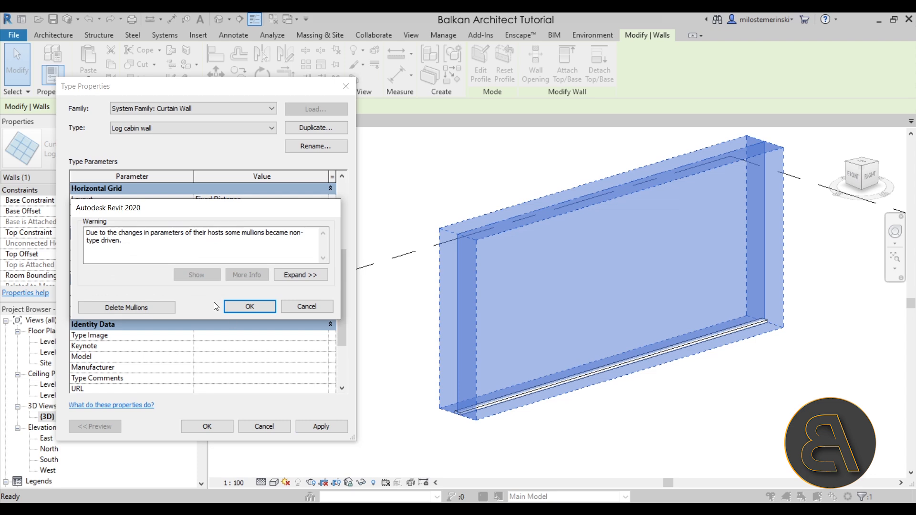
{"action": "left_click", "coordinate": [168, 308]}
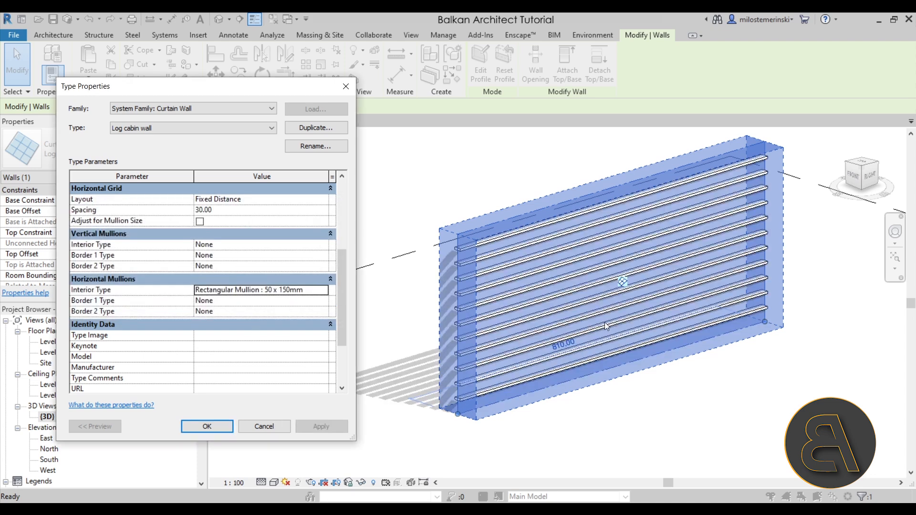
Step: Confirm the type settings, deselect the curtain wall and inspect its horizontal mullions
{"action": "left_click", "coordinate": [207, 426]}
{"action": "left_click", "coordinate": [356, 376]}
{"action": "scroll", "coordinate": [513, 334], "scroll_direction": "down", "scroll_amount": 2}
{"action": "middle_click_drag", "start_coordinate": [513, 334], "coordinate": [580, 372], "text": "shift"}
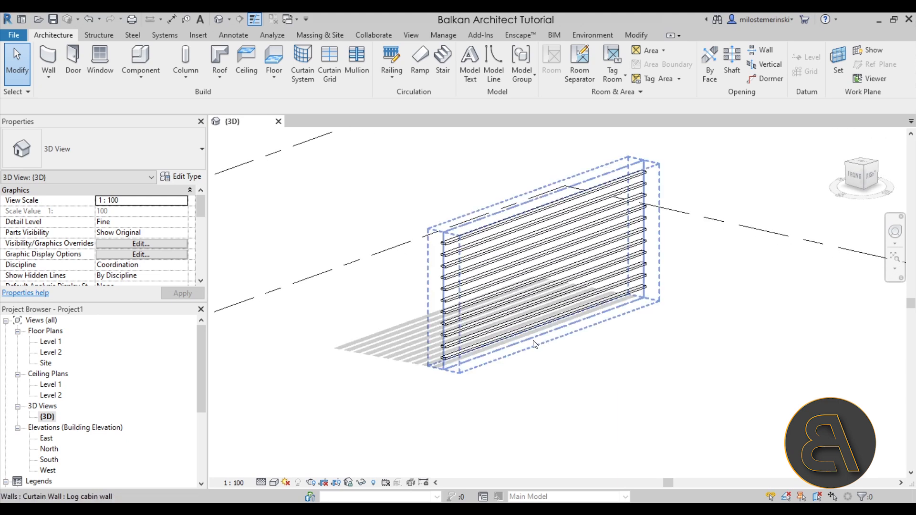
{"action": "scroll", "coordinate": [479, 311], "scroll_direction": "up", "scroll_amount": 2}
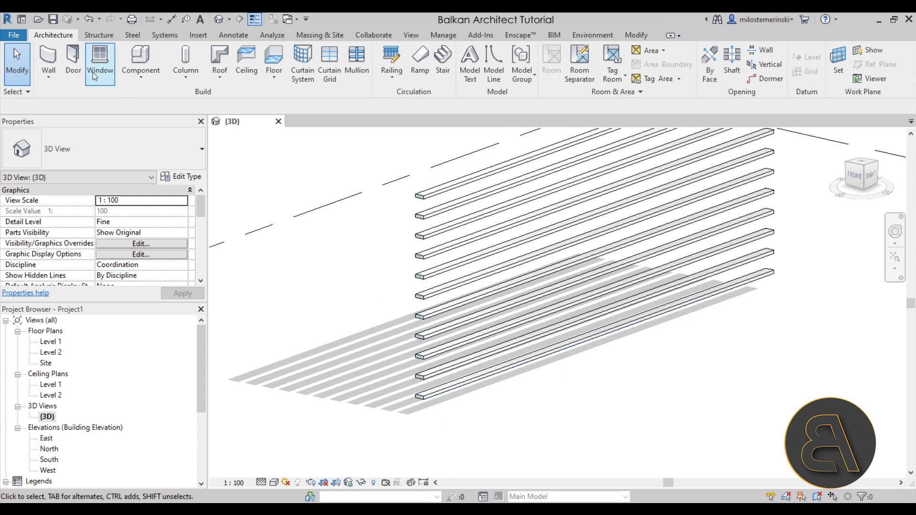
Step: Create a new family from the Metric Profile-Mullion template
{"action": "left_click", "coordinate": [14, 35]}
{"action": "mouse_move", "coordinate": [47, 81]}
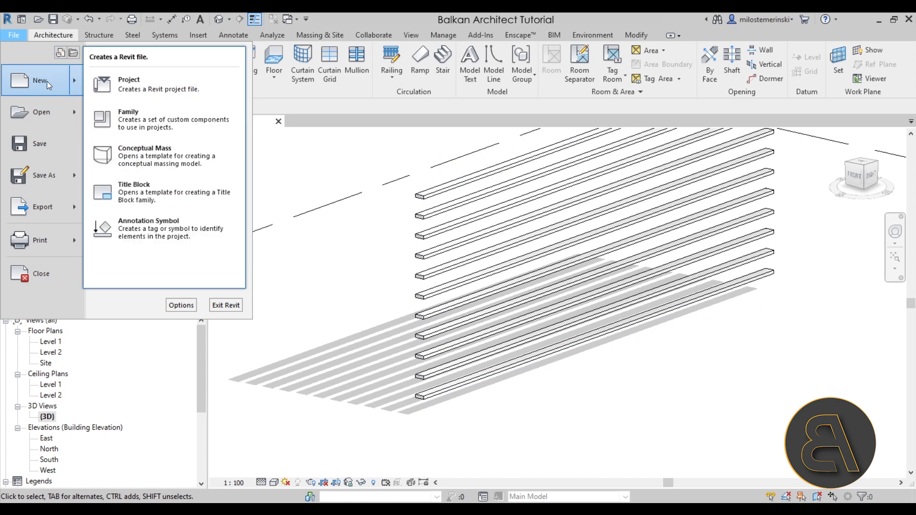
{"action": "left_click", "coordinate": [145, 119]}
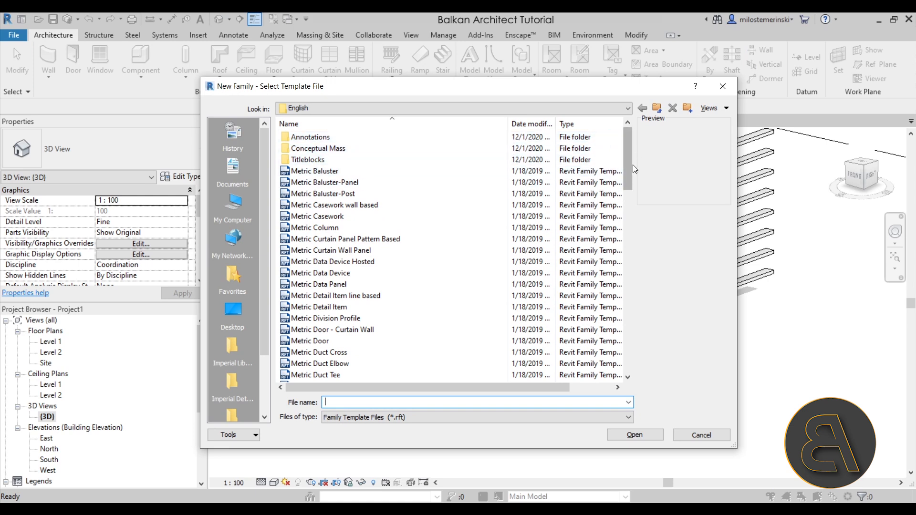
{"action": "left_click_drag", "start_coordinate": [628, 146], "coordinate": [628, 287]}
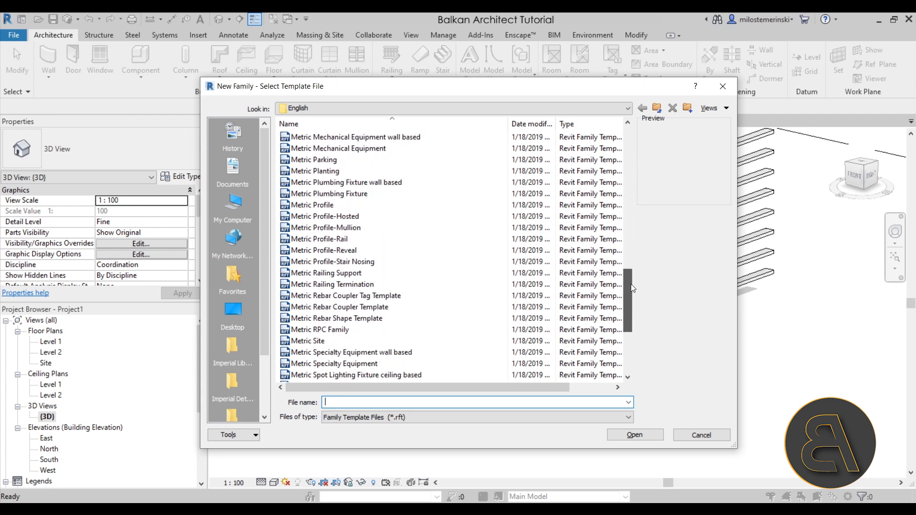
{"action": "left_click", "coordinate": [305, 228]}
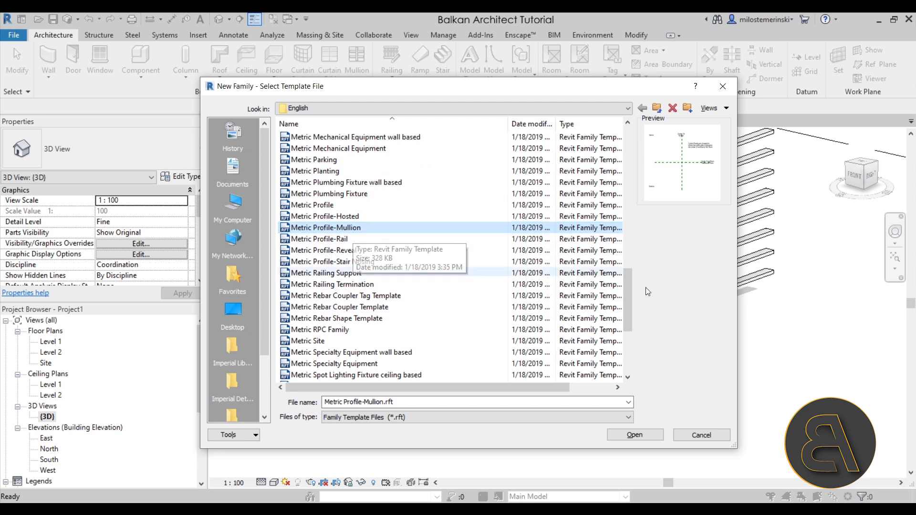
{"action": "left_click", "coordinate": [651, 436]}
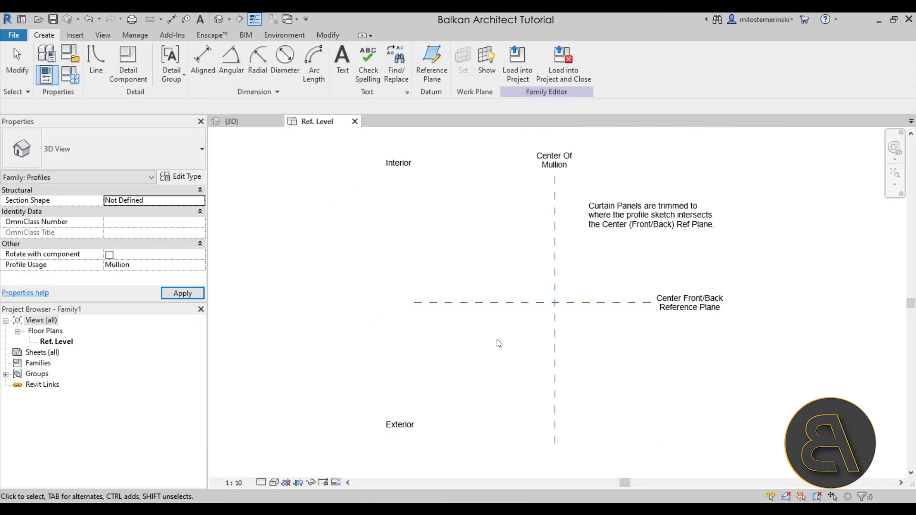
Step: Draw a circle with a radius of 150 mm centred on the intersection of the two reference planes
{"action": "scroll", "coordinate": [449, 295], "scroll_direction": "up", "scroll_amount": 1}
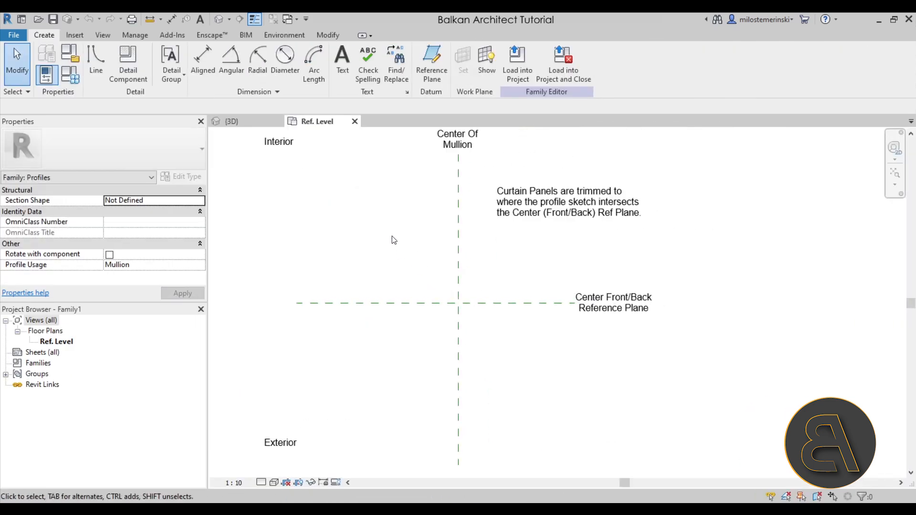
{"action": "left_click", "coordinate": [100, 78]}
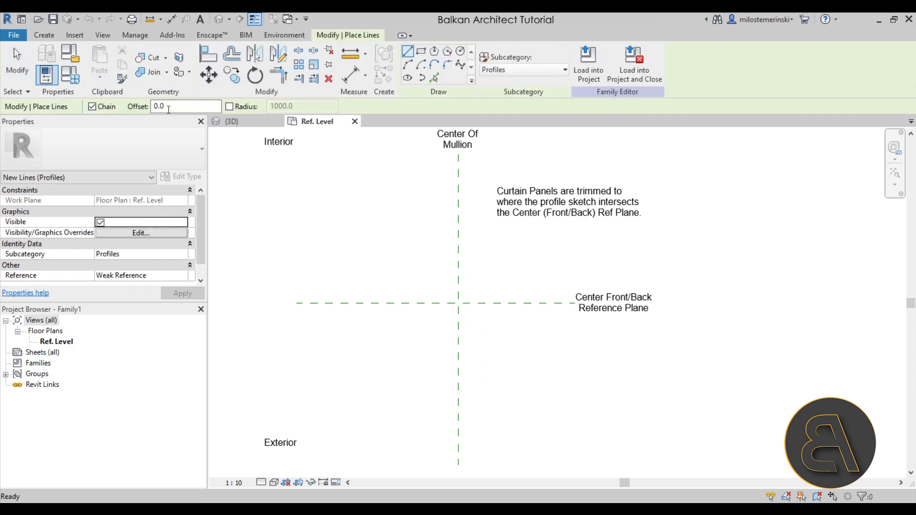
{"action": "left_click", "coordinate": [458, 303]}
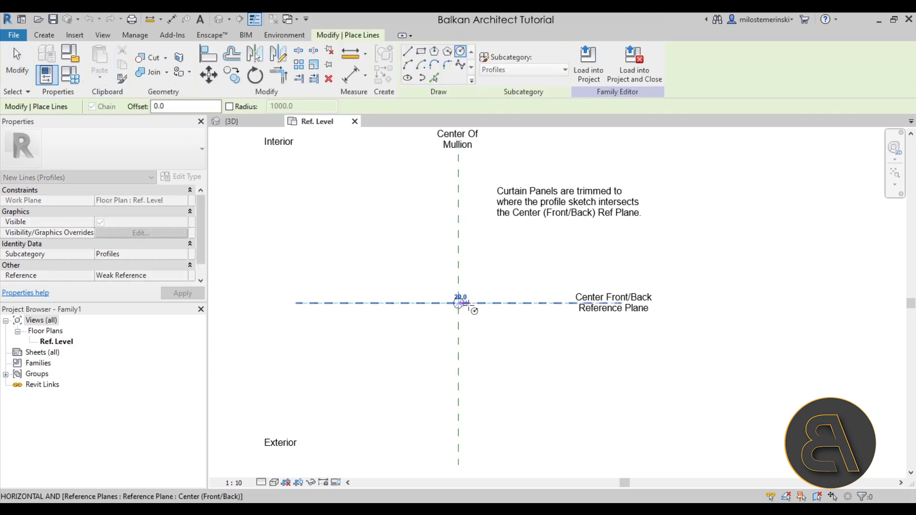
{"action": "scroll", "coordinate": [481, 303], "scroll_direction": "up", "scroll_amount": 2}
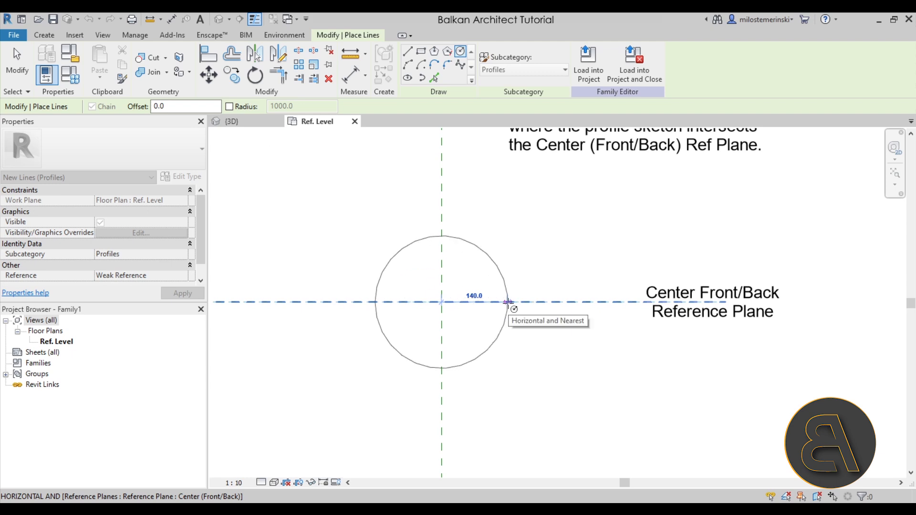
{"action": "scroll", "coordinate": [508, 302], "scroll_direction": "up", "scroll_amount": 2}
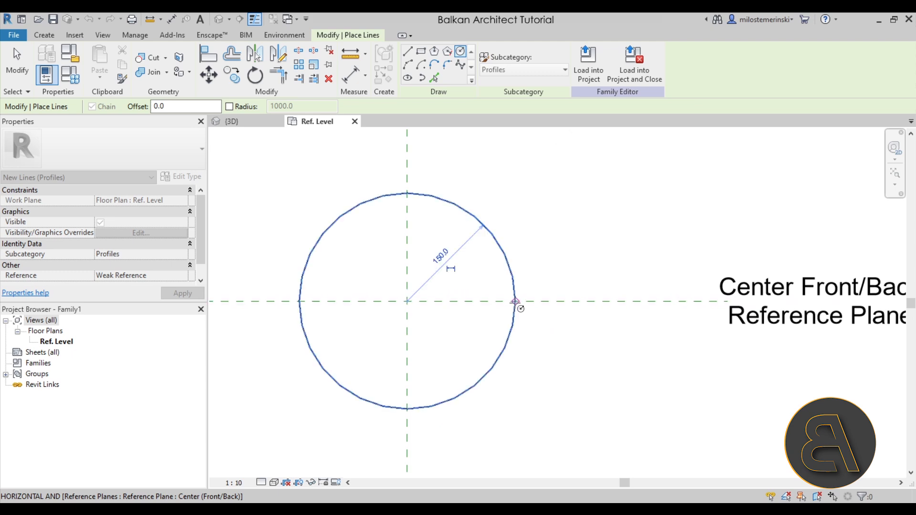
{"action": "left_click", "coordinate": [515, 301]}
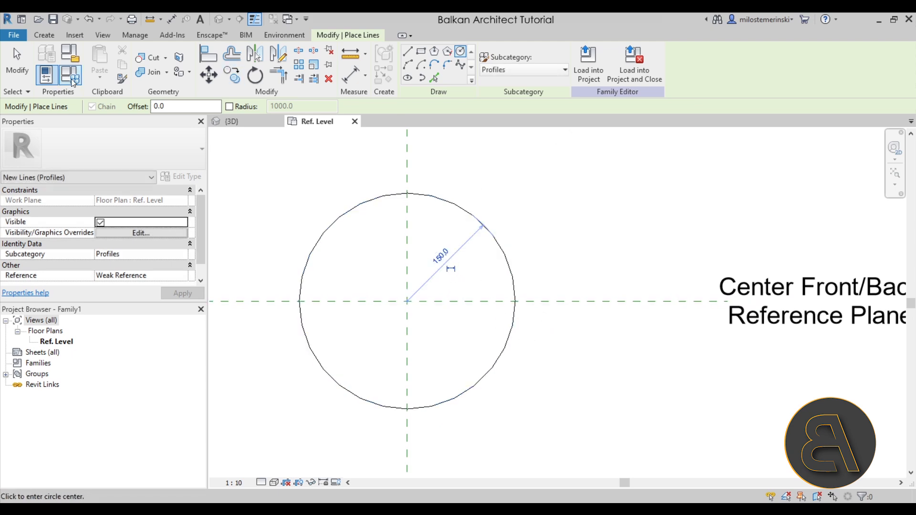
{"action": "left_click", "coordinate": [17, 65]}
Step: Try to measure the circle's vertical diameter from its uppermost point
{"action": "left_click", "coordinate": [410, 195]}
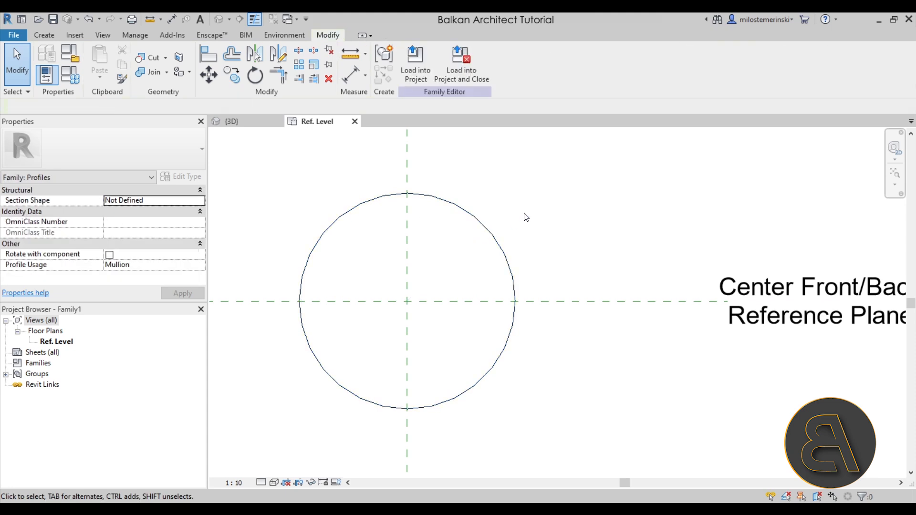
{"action": "left_click", "coordinate": [351, 54]}
{"action": "left_click", "coordinate": [407, 193]}
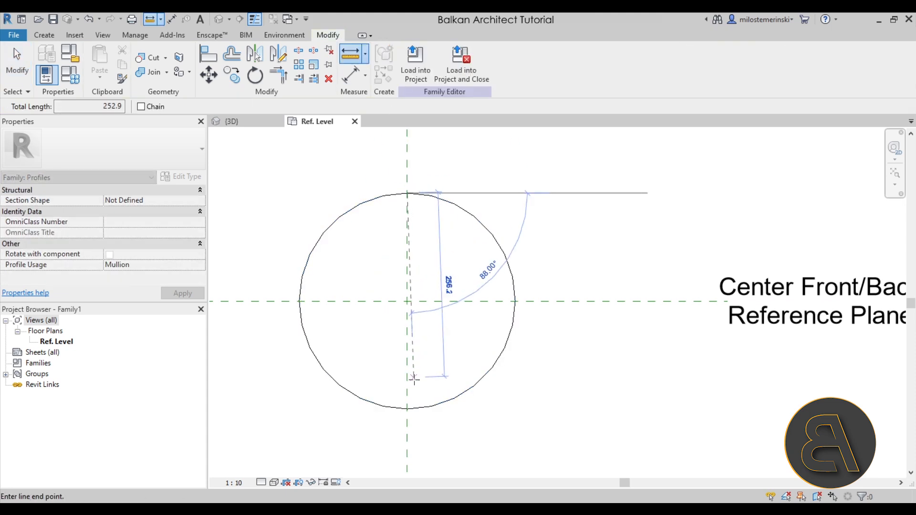
{"action": "key", "text": "Escape"}
{"action": "key", "text": "Escape"}
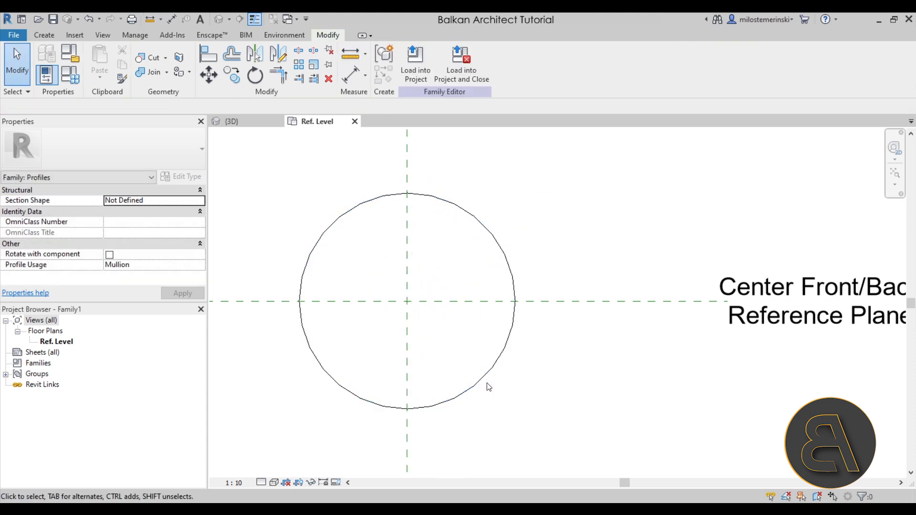
Step: Copy the circle straight down so that the copy touches the original at its lowest point
{"action": "left_click", "coordinate": [484, 382]}
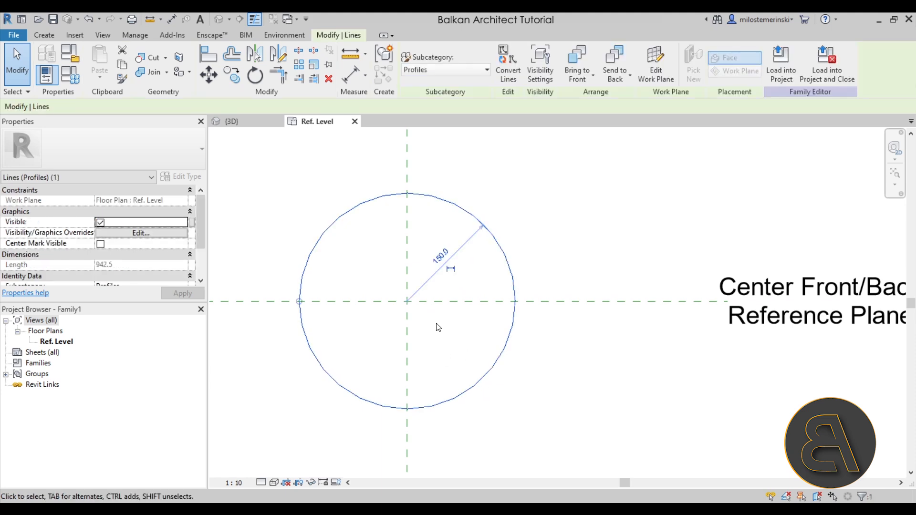
{"action": "key", "text": "Escape"}
{"action": "scroll", "coordinate": [437, 326], "scroll_direction": "down", "scroll_amount": 1}
{"action": "middle_click_drag", "start_coordinate": [437, 327], "coordinate": [434, 271]}
{"action": "left_click", "coordinate": [437, 172]}
{"action": "key", "text": "c"}
{"action": "key", "text": "c"}
{"action": "left_click", "coordinate": [411, 168]}
{"action": "left_click", "coordinate": [411, 330]}
{"action": "scroll", "coordinate": [478, 329], "scroll_direction": "down", "scroll_amount": 2}
{"action": "middle_click_drag", "start_coordinate": [478, 324], "coordinate": [429, 184]}
{"action": "scroll", "coordinate": [500, 268], "scroll_direction": "down", "scroll_amount": 1}
{"action": "middle_click_drag", "start_coordinate": [500, 268], "coordinate": [498, 324]}
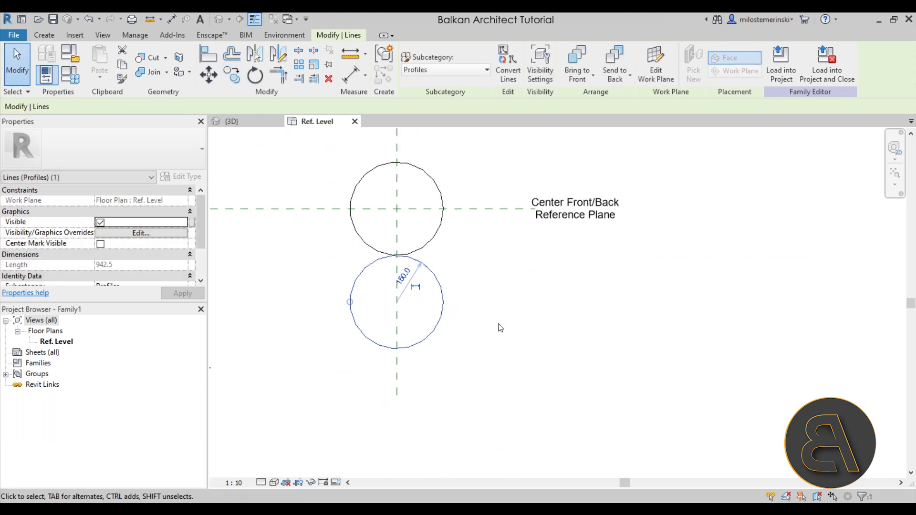
{"action": "key", "text": "Escape"}
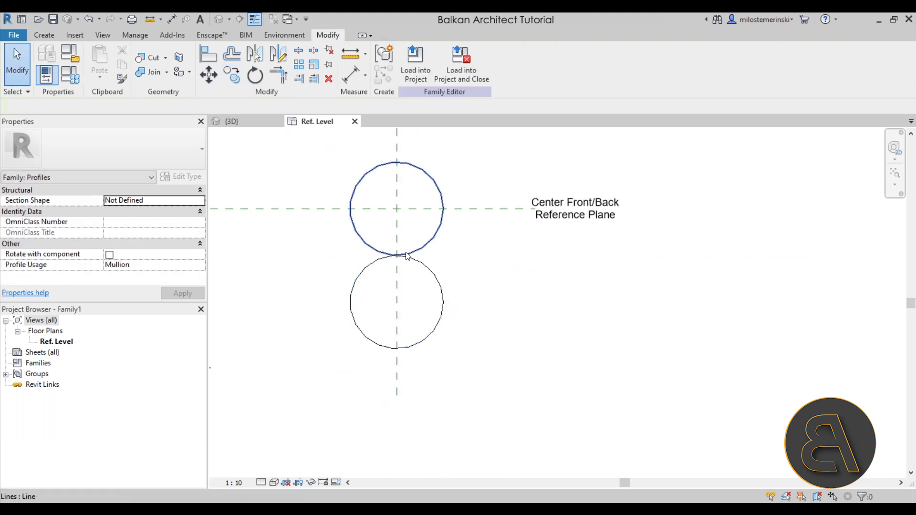
Step: Delete the lower copied circle
{"action": "scroll", "coordinate": [396, 259], "scroll_direction": "up", "scroll_amount": 1}
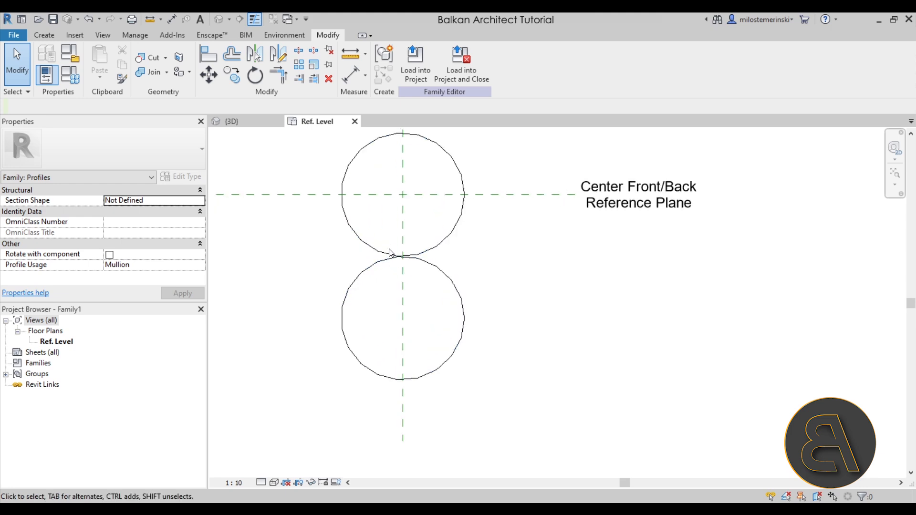
{"action": "left_click", "coordinate": [365, 266]}
{"action": "key", "text": "Delete"}
Step: Copy the remaining circle down again, from its uppermost point to its lowest point on the vertical reference plane
{"action": "left_click", "coordinate": [352, 233]}
{"action": "left_click", "coordinate": [228, 78]}
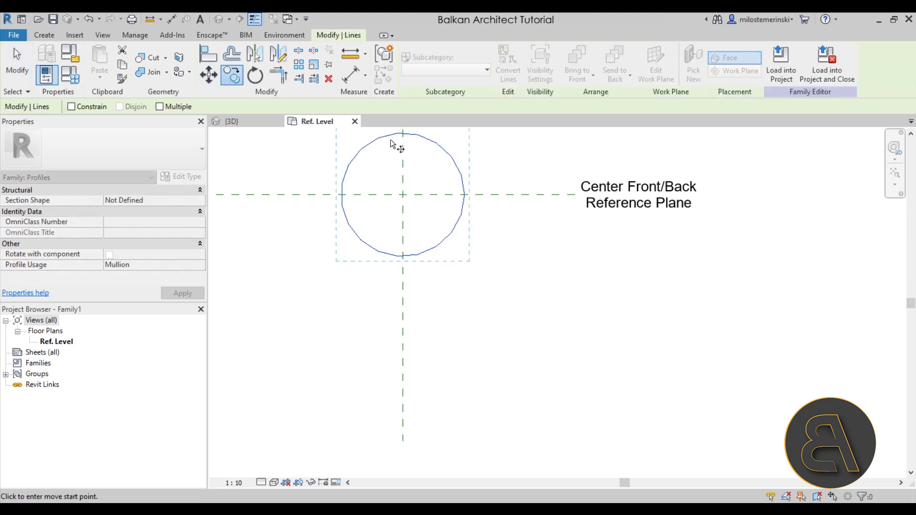
{"action": "left_click", "coordinate": [403, 134]}
{"action": "left_click", "coordinate": [403, 256]}
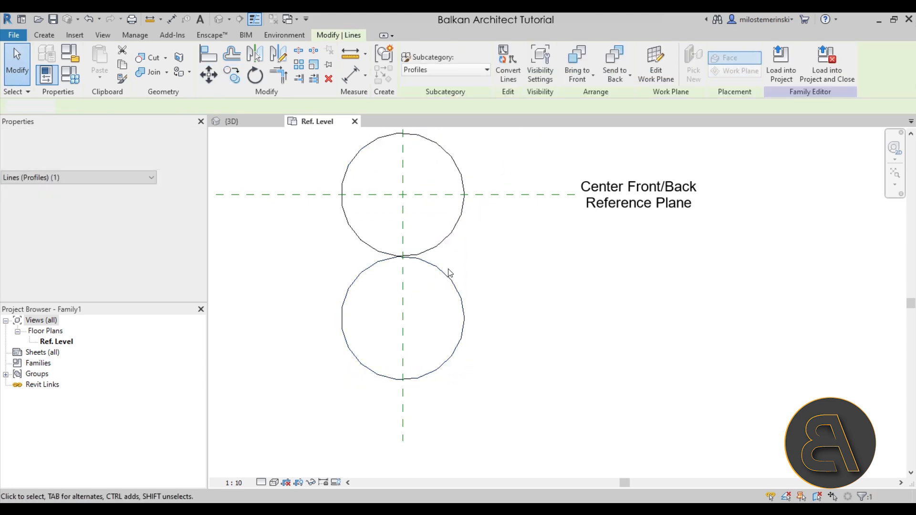
{"action": "scroll", "coordinate": [401, 258], "scroll_direction": "up", "scroll_amount": 3}
{"action": "scroll", "coordinate": [508, 265], "scroll_direction": "down", "scroll_amount": 1}
{"action": "middle_click_drag", "start_coordinate": [510, 267], "coordinate": [502, 282]}
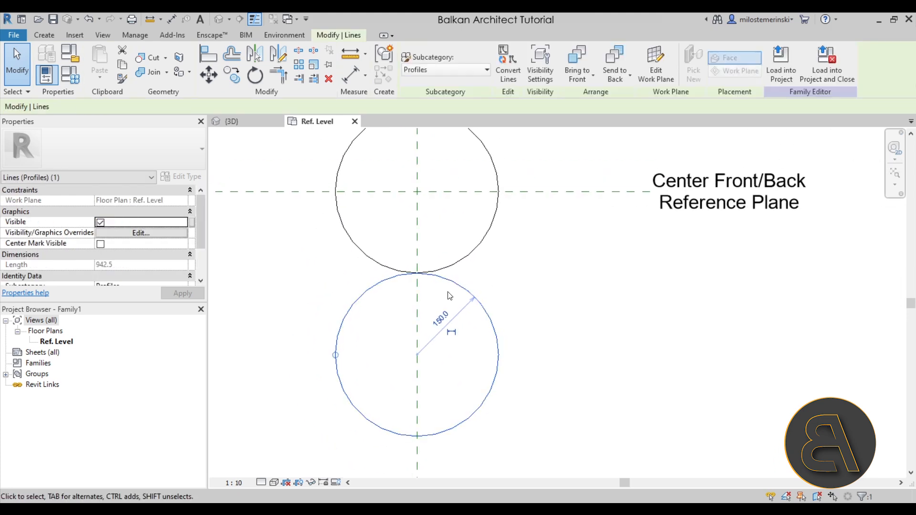
Step: Move the lower circle vertically up by 60 mm so that it overlaps the original circle
{"action": "left_click", "coordinate": [205, 80]}
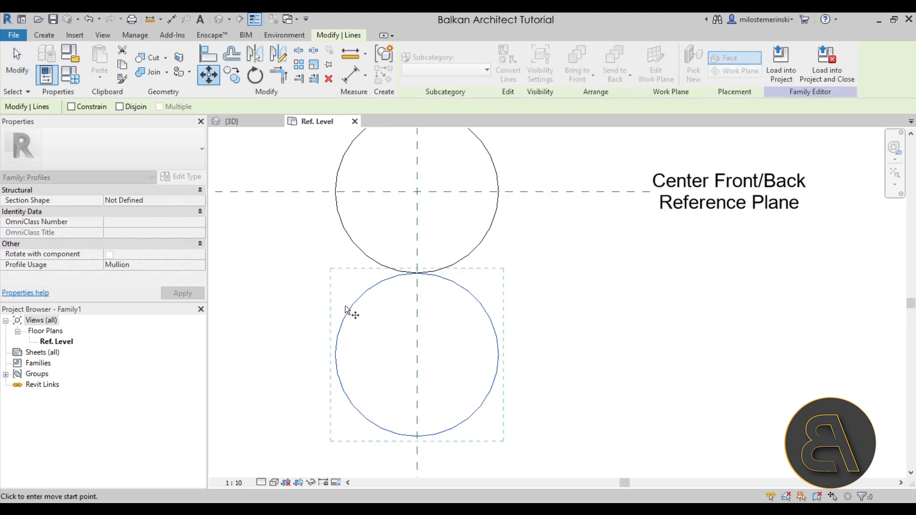
{"action": "left_click", "coordinate": [311, 327]}
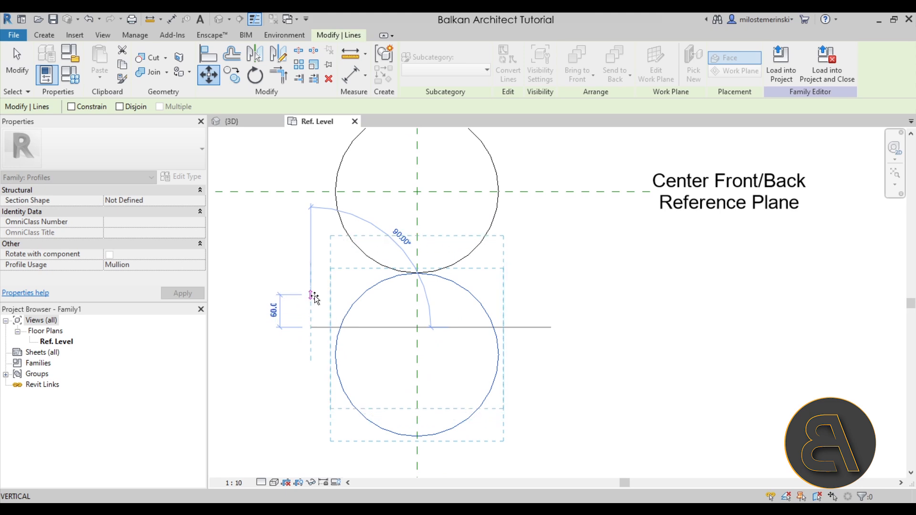
{"action": "left_click", "coordinate": [312, 294]}
{"action": "left_click", "coordinate": [313, 300]}
{"action": "scroll", "coordinate": [410, 245], "scroll_direction": "up", "scroll_amount": 2}
{"action": "middle_click_drag", "start_coordinate": [410, 246], "coordinate": [429, 288]}
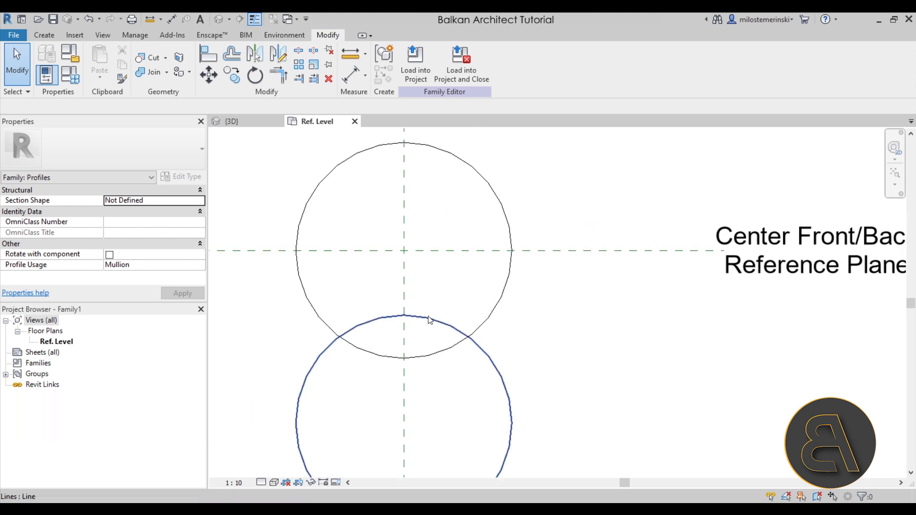
Step: Measure the vertical distance between the uppermost points of the two circles
{"action": "left_click", "coordinate": [351, 53]}
{"action": "left_click", "coordinate": [404, 143]}
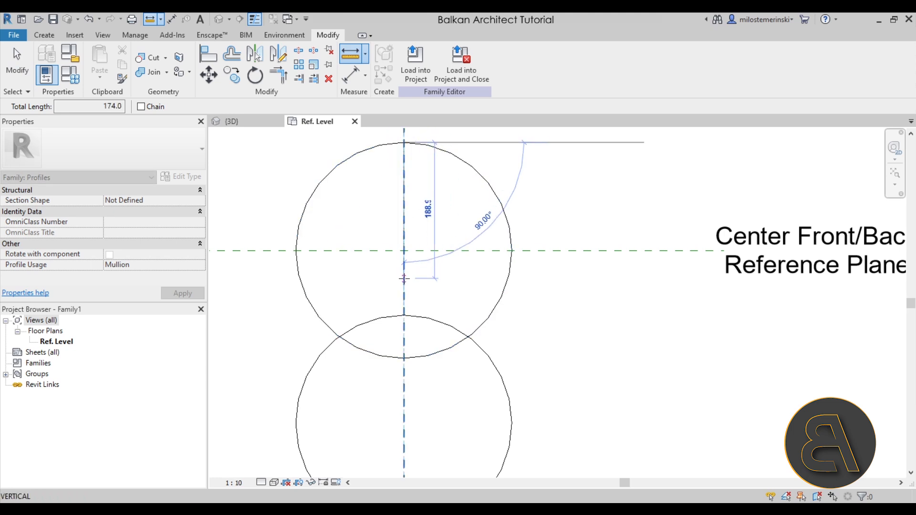
{"action": "left_click", "coordinate": [404, 315]}
{"action": "key", "text": "Escape"}
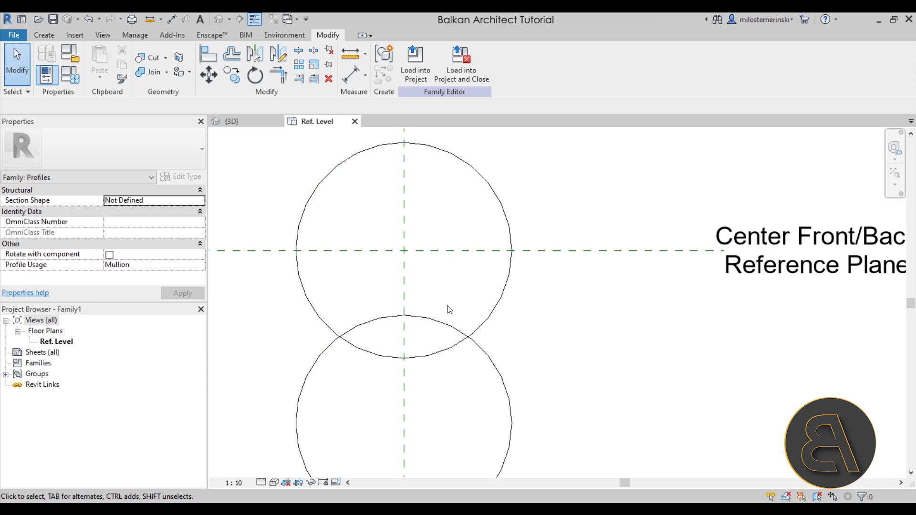
Step: In the project's 3D view, set the Log cabin wall type's horizontal grid spacing to 24 and deselect the wall
{"action": "left_click", "coordinate": [233, 121]}
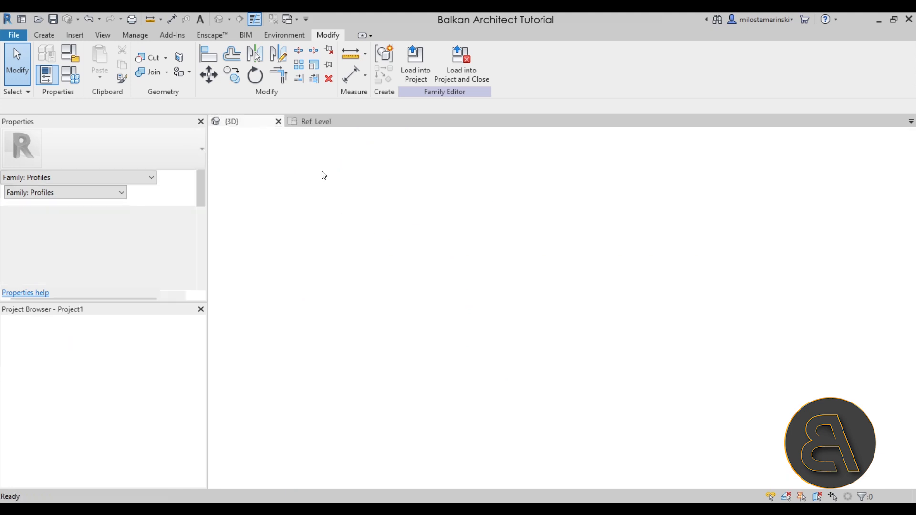
{"action": "left_click", "coordinate": [398, 234]}
{"action": "middle_click_drag", "start_coordinate": [305, 253], "coordinate": [323, 237], "text": "shift"}
{"action": "left_click", "coordinate": [187, 177]}
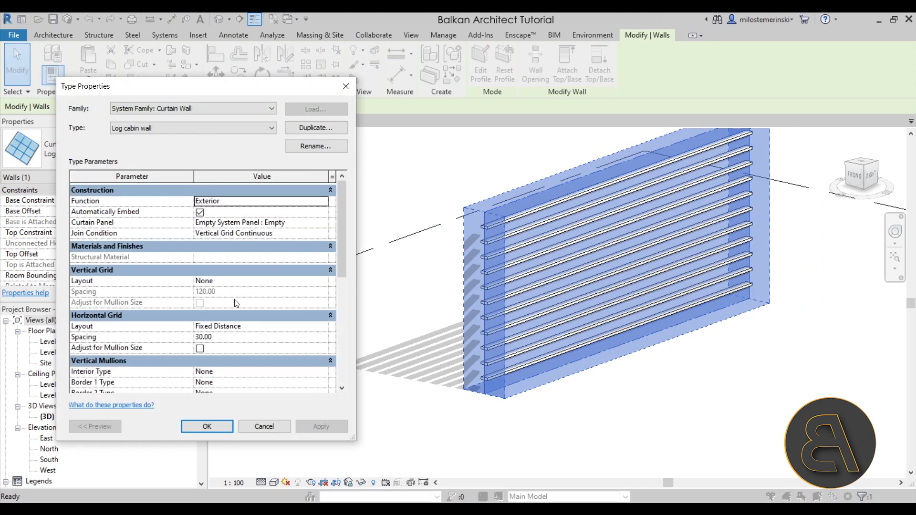
{"action": "scroll", "coordinate": [233, 325], "scroll_direction": "down", "scroll_amount": 1}
{"action": "left_click", "coordinate": [228, 314]}
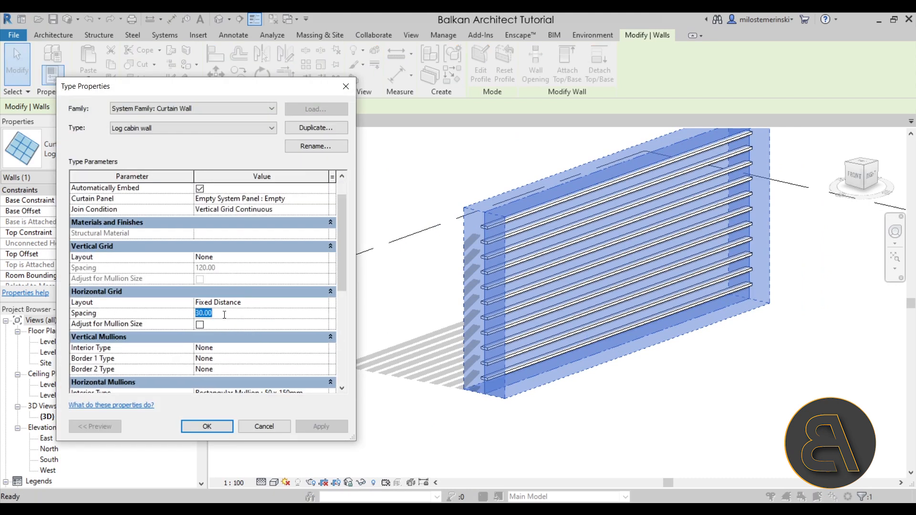
{"action": "type", "text": "24"}
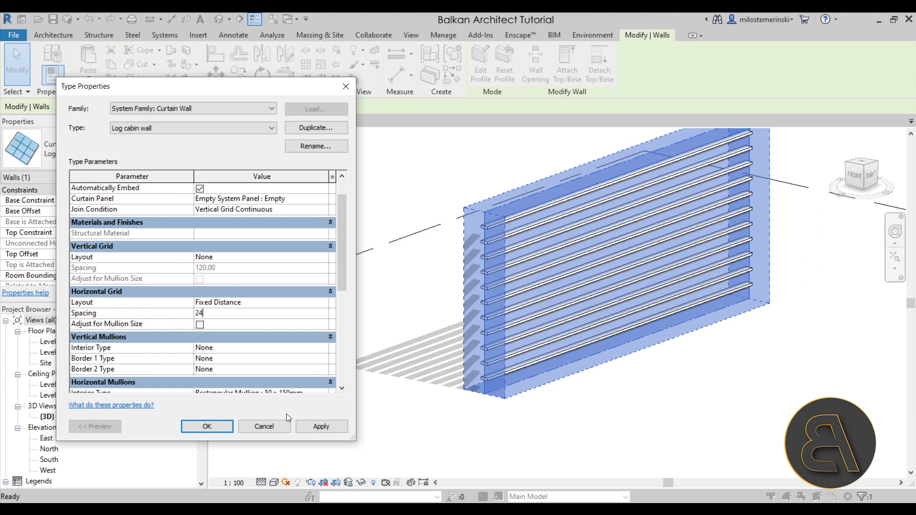
{"action": "left_click", "coordinate": [312, 425]}
{"action": "left_click", "coordinate": [221, 425]}
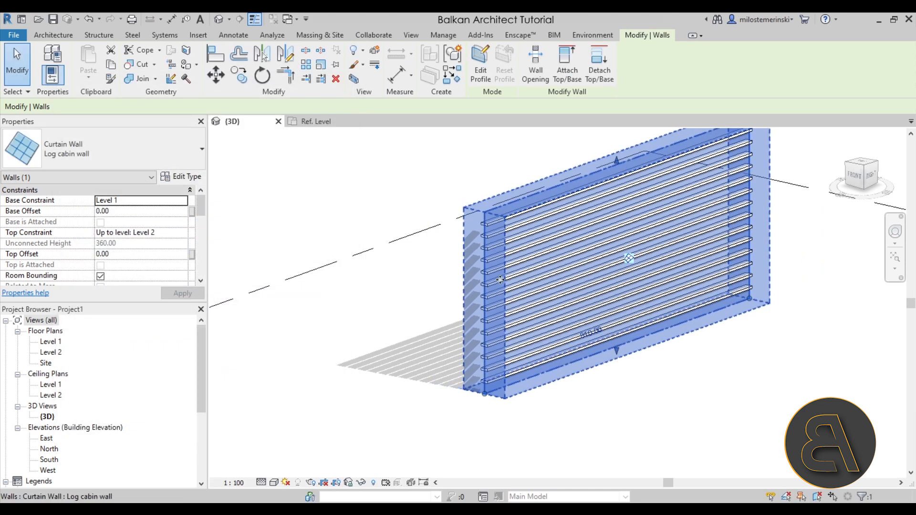
{"action": "left_click", "coordinate": [419, 328]}
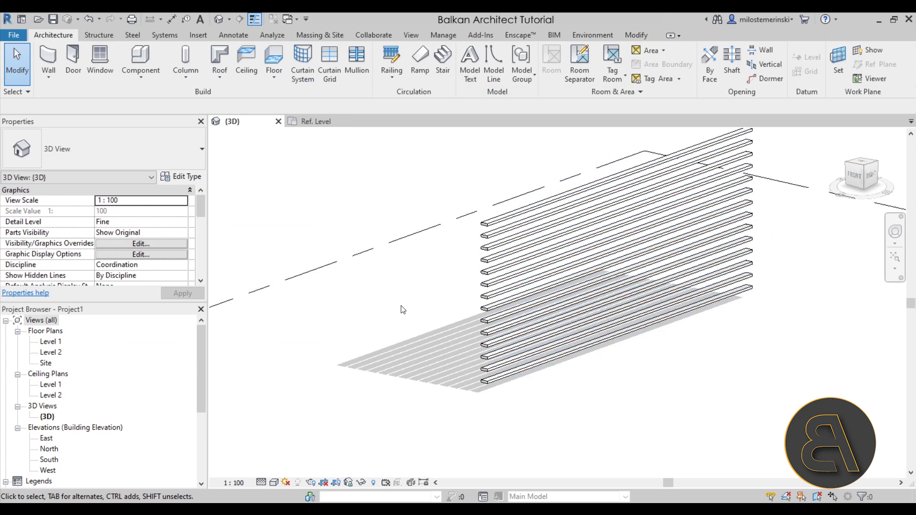
Step: Return to the profile family and split both circles near their lowest points
{"action": "left_click", "coordinate": [315, 121]}
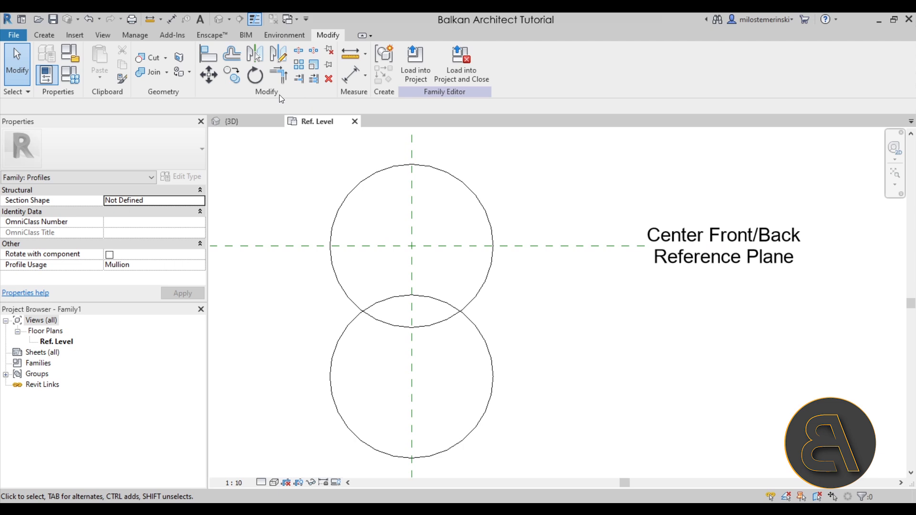
{"action": "left_click", "coordinate": [297, 53]}
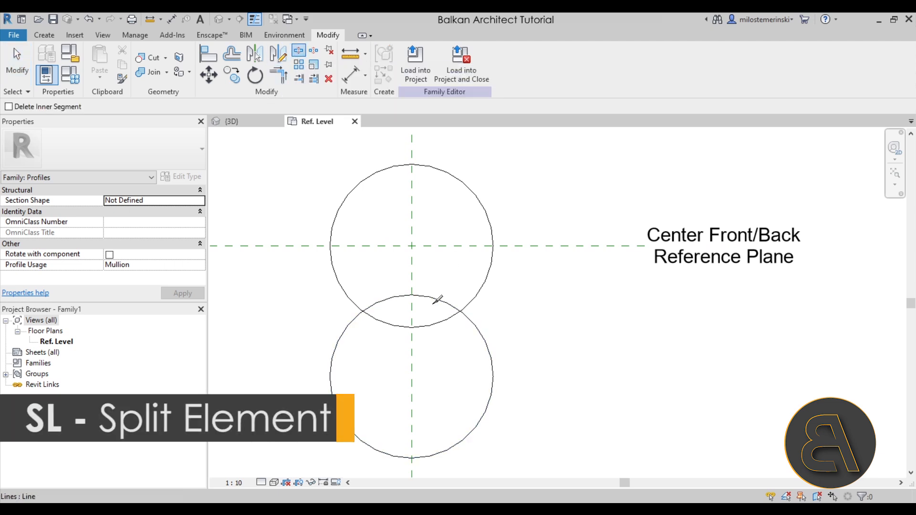
{"action": "left_click", "coordinate": [418, 326]}
{"action": "left_click", "coordinate": [417, 458]}
{"action": "key", "text": "Escape"}
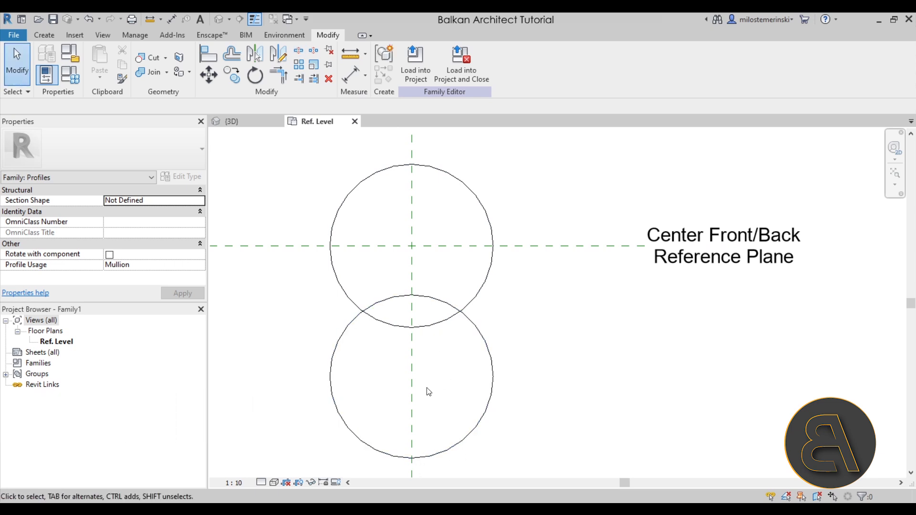
Step: Trim the two circles at both intersections, keeping the upper circle's outer arc and the lower circle's arc inside it
{"action": "left_click", "coordinate": [279, 75]}
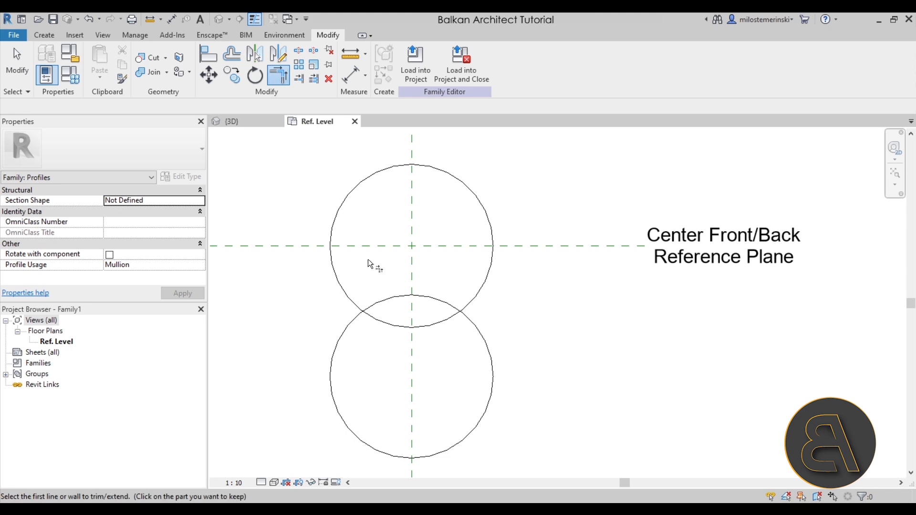
{"action": "left_click", "coordinate": [351, 297]}
{"action": "left_click", "coordinate": [382, 297]}
{"action": "left_click", "coordinate": [427, 298]}
{"action": "left_click", "coordinate": [462, 305]}
{"action": "key", "text": "Escape"}
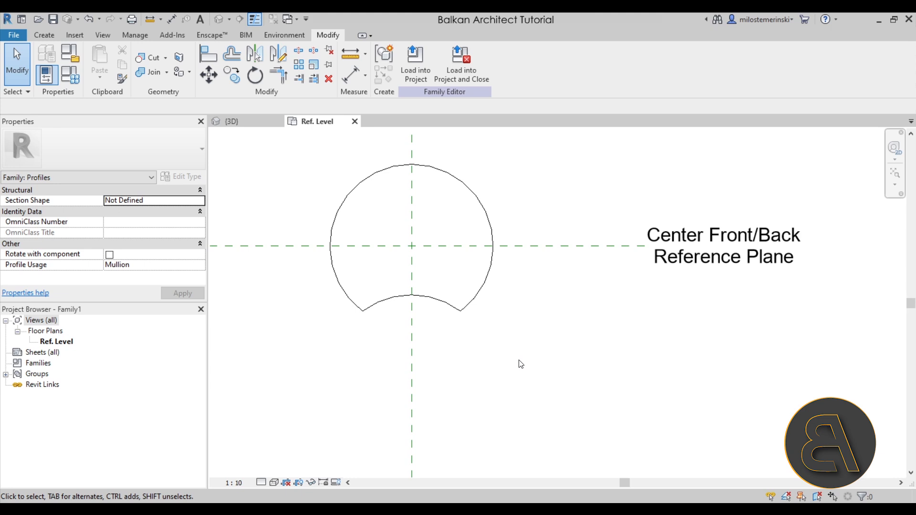
Step: Save the family to the Desktop as Log Profile and load it into the project
{"action": "left_click", "coordinate": [56, 23]}
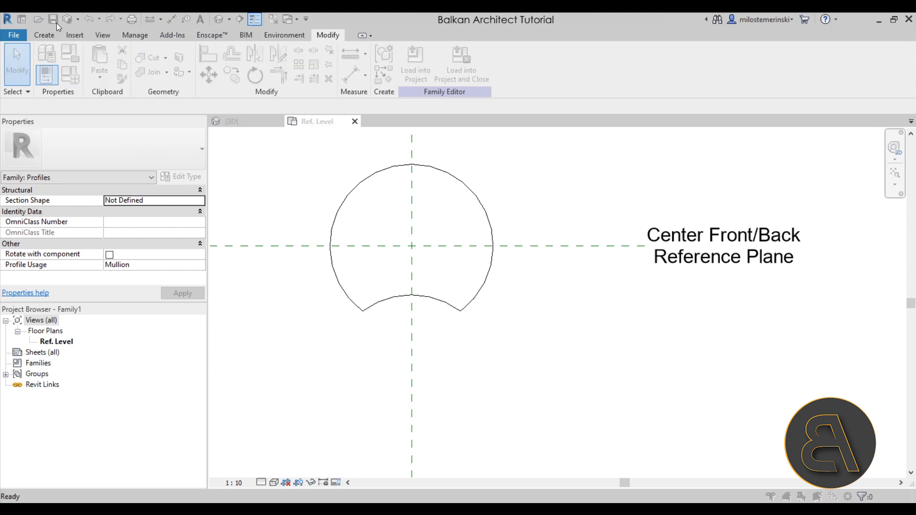
{"action": "left_click", "coordinate": [152, 385]}
{"action": "double_click", "coordinate": [295, 393]}
{"action": "type", "text": "G"}
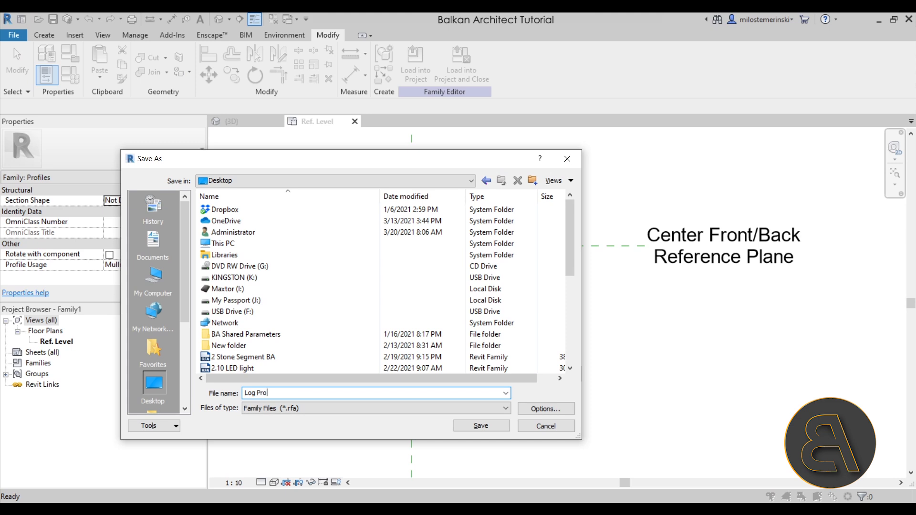
{"action": "left_click", "coordinate": [481, 425]}
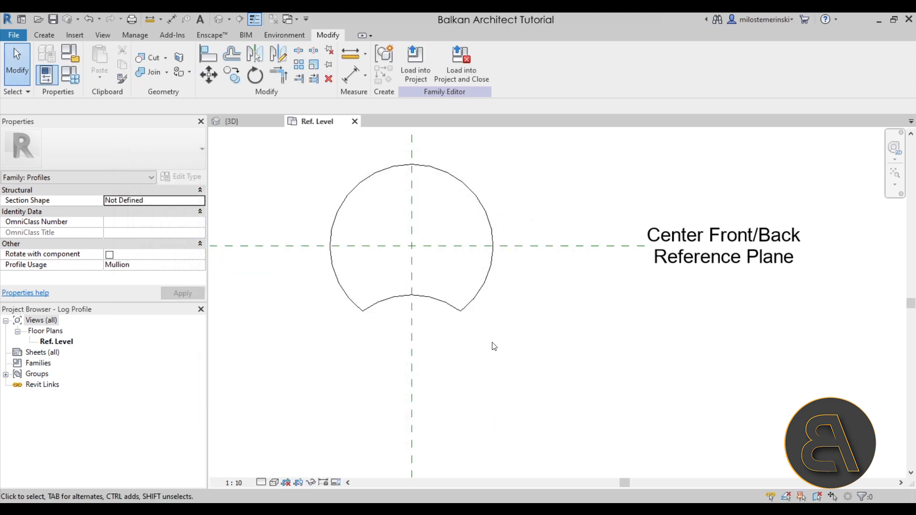
{"action": "left_click", "coordinate": [418, 82]}
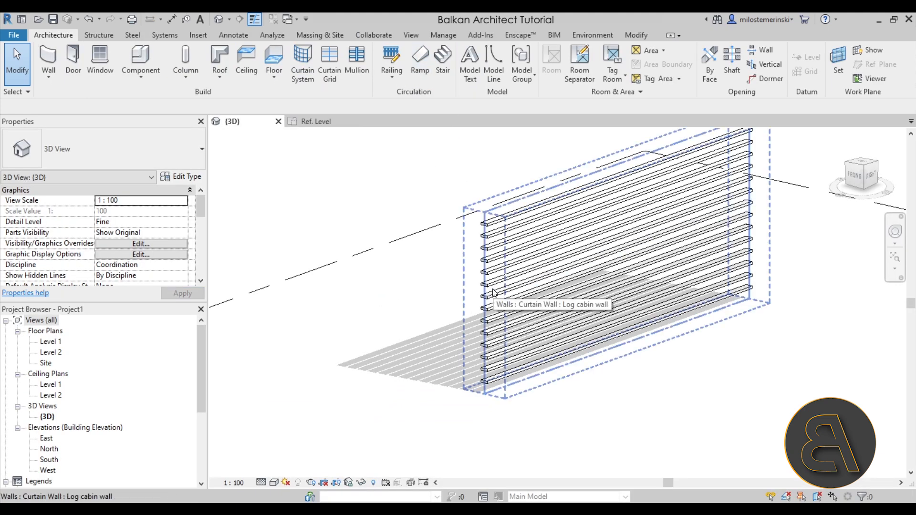
{"action": "middle_click_drag", "start_coordinate": [494, 292], "coordinate": [463, 284], "text": "shift"}
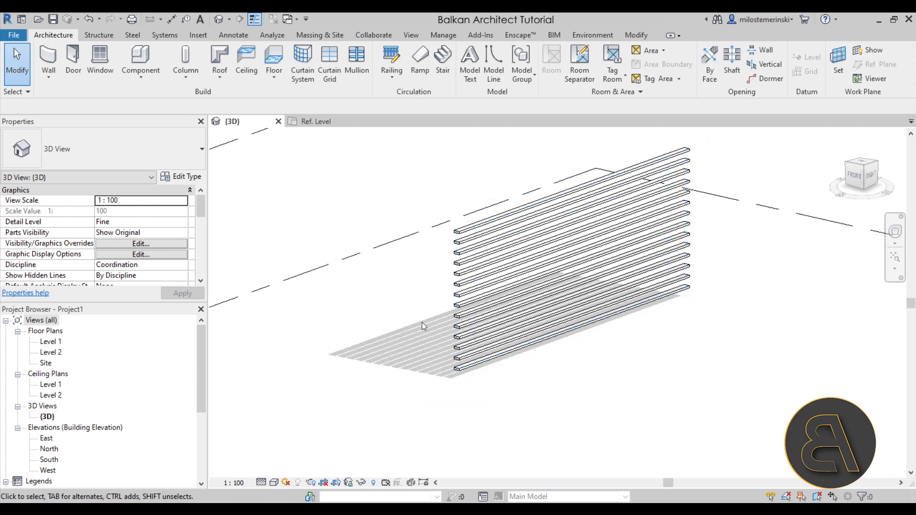
Step: Expand the project's Families list and collapse its Annotation Symbols category
{"action": "left_click_drag", "start_coordinate": [199, 340], "coordinate": [195, 407]}
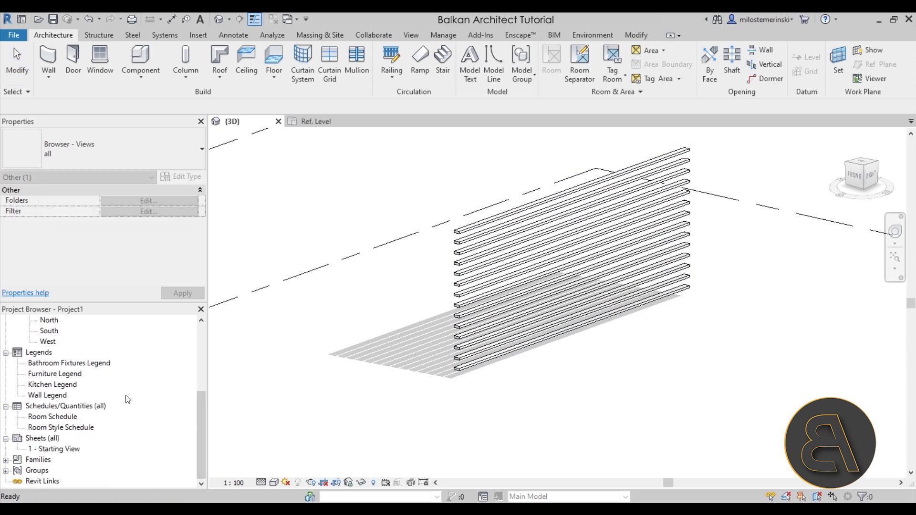
{"action": "left_click", "coordinate": [39, 459]}
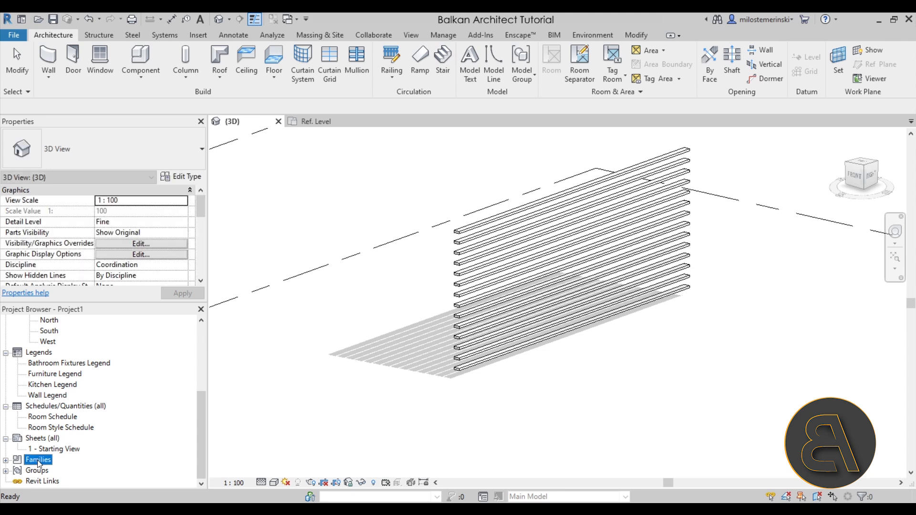
{"action": "left_click", "coordinate": [6, 460]}
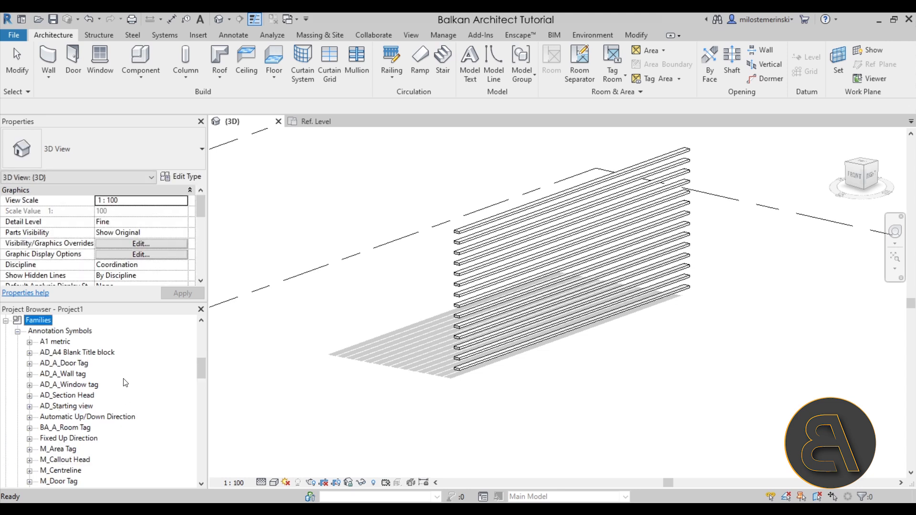
{"action": "scroll", "coordinate": [120, 372], "scroll_direction": "down", "scroll_amount": 3}
{"action": "scroll", "coordinate": [116, 366], "scroll_direction": "up", "scroll_amount": 2}
{"action": "scroll", "coordinate": [116, 366], "scroll_direction": "up", "scroll_amount": 2}
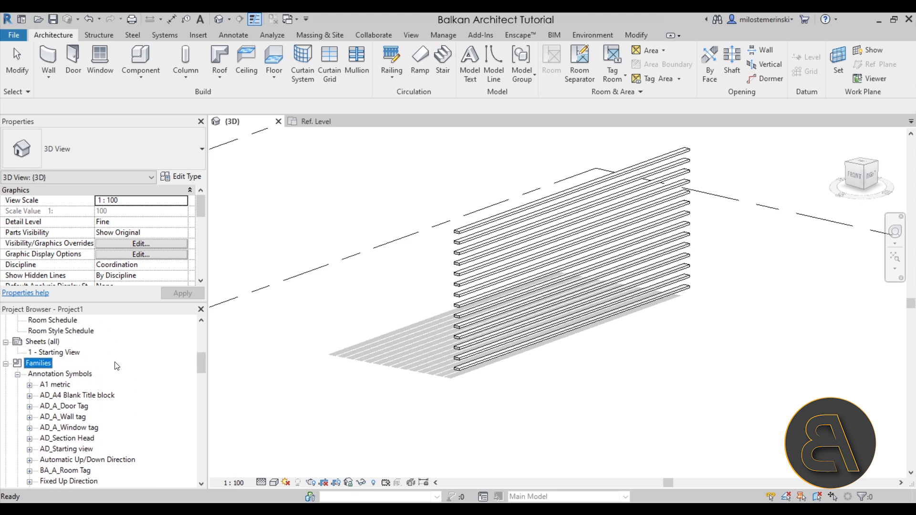
{"action": "left_click", "coordinate": [18, 375]}
Step: Expand the Curtain Wall Mullions category and list the types of the Circular Mullion family
{"action": "scroll", "coordinate": [61, 385], "scroll_direction": "down", "scroll_amount": 1}
{"action": "scroll", "coordinate": [74, 380], "scroll_direction": "down", "scroll_amount": 1}
{"action": "left_click", "coordinate": [42, 384]}
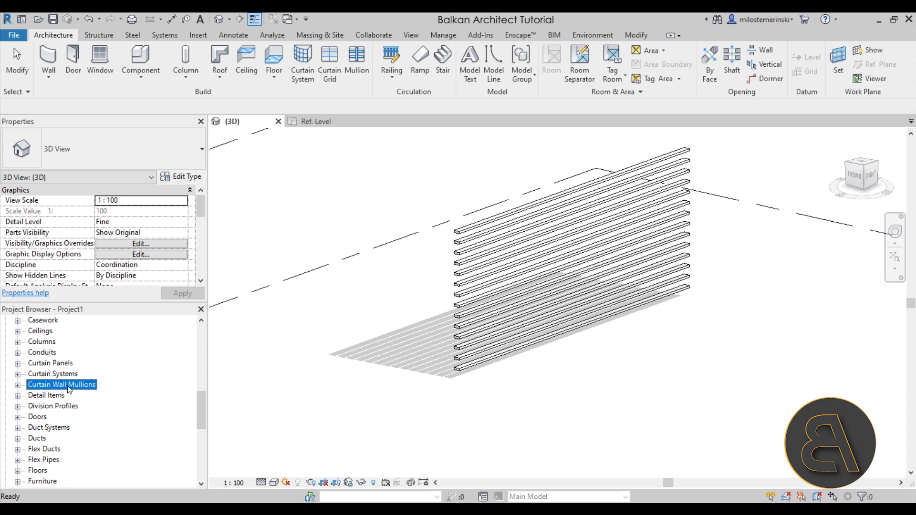
{"action": "left_click", "coordinate": [17, 385]}
{"action": "scroll", "coordinate": [74, 368], "scroll_direction": "down", "scroll_amount": 3}
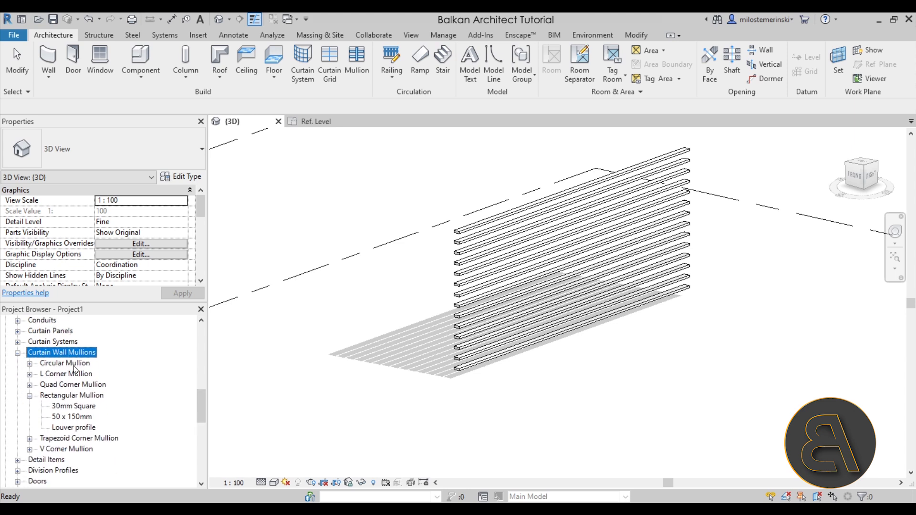
{"action": "left_click", "coordinate": [30, 364]}
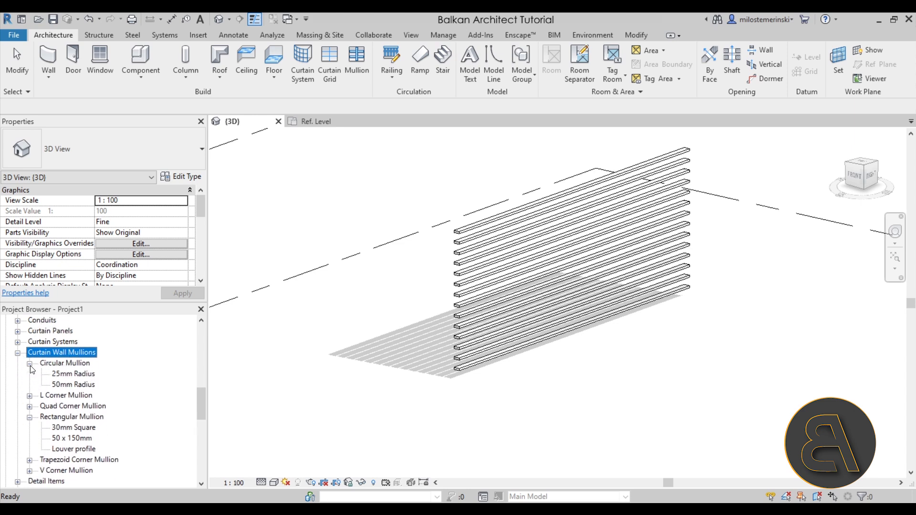
Step: Duplicate the circular mullion type 50mm Radius and name the copy Log mullion
{"action": "scroll", "coordinate": [123, 361], "scroll_direction": "down", "scroll_amount": 3}
{"action": "right_click", "coordinate": [61, 353]}
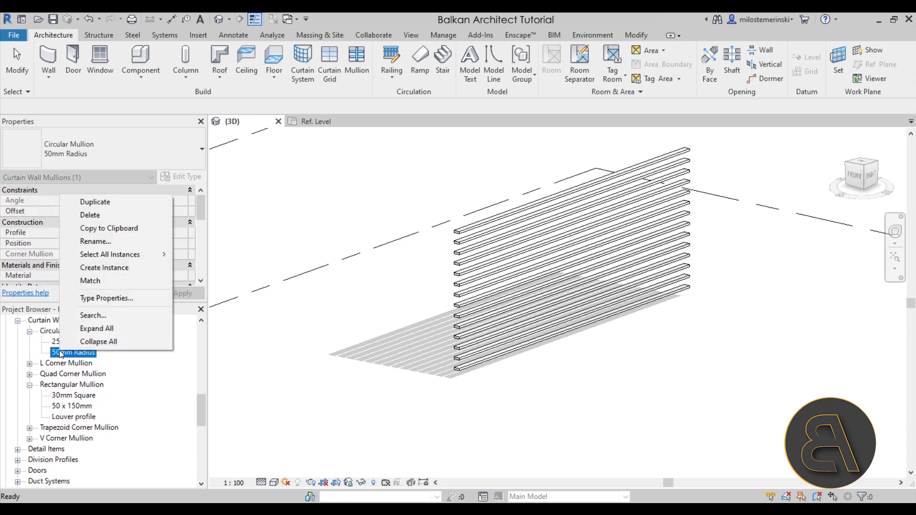
{"action": "left_click", "coordinate": [95, 202]}
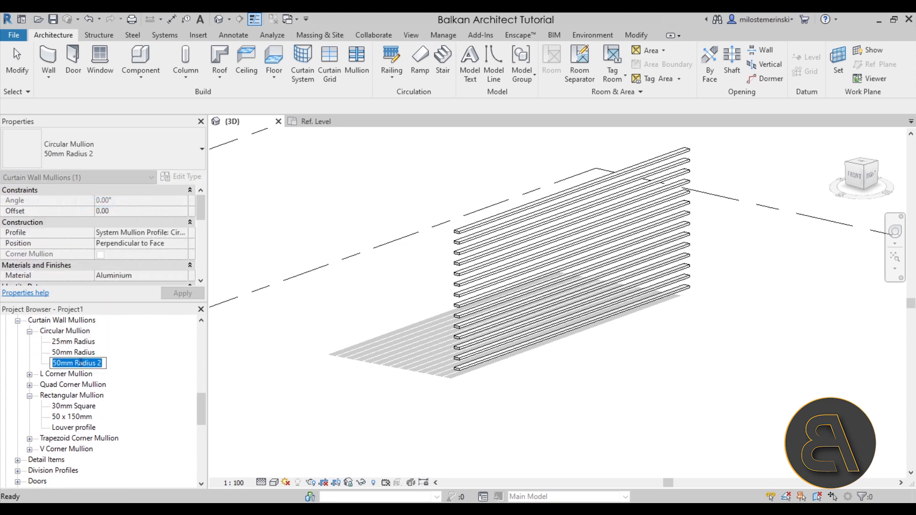
{"action": "type", "text": "Log mullion"}
{"action": "key", "text": "Return"}
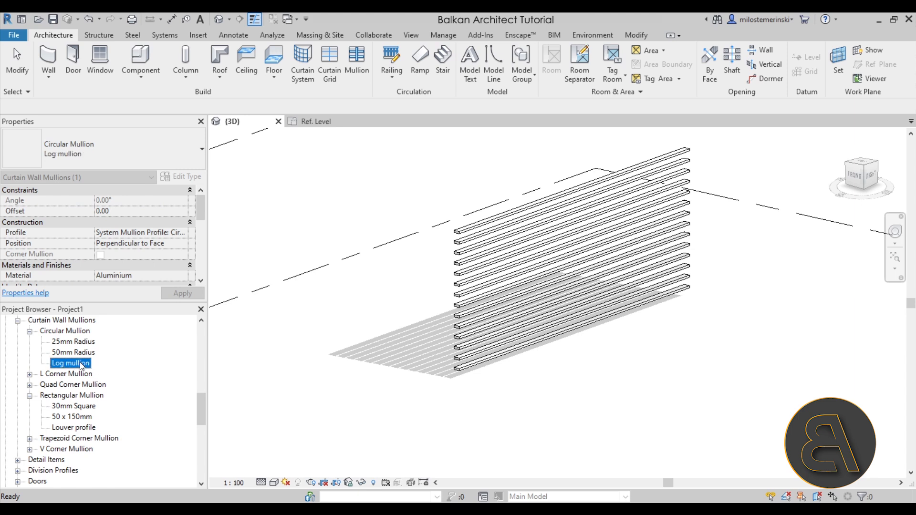
Step: Set the Log mullion type's profile to Log Profile : Log Profile
{"action": "double_click", "coordinate": [79, 362]}
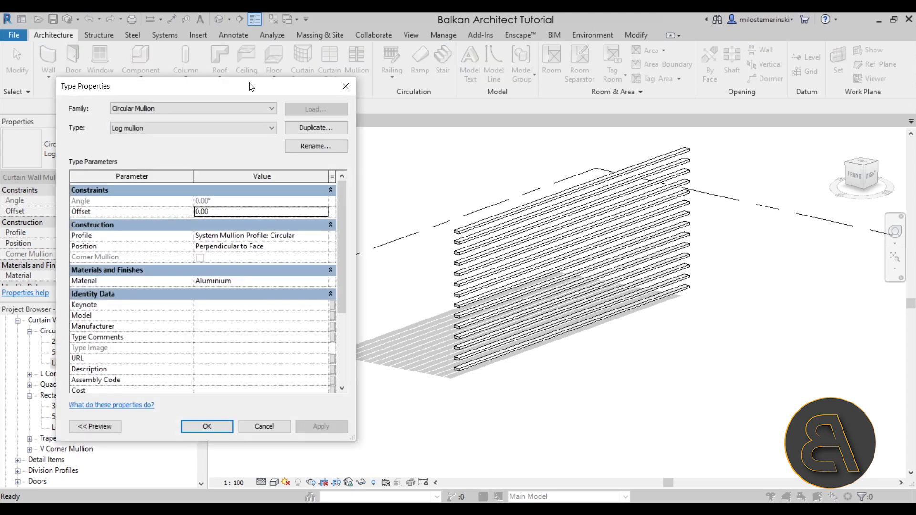
{"action": "left_click_drag", "start_coordinate": [246, 89], "coordinate": [260, 90]}
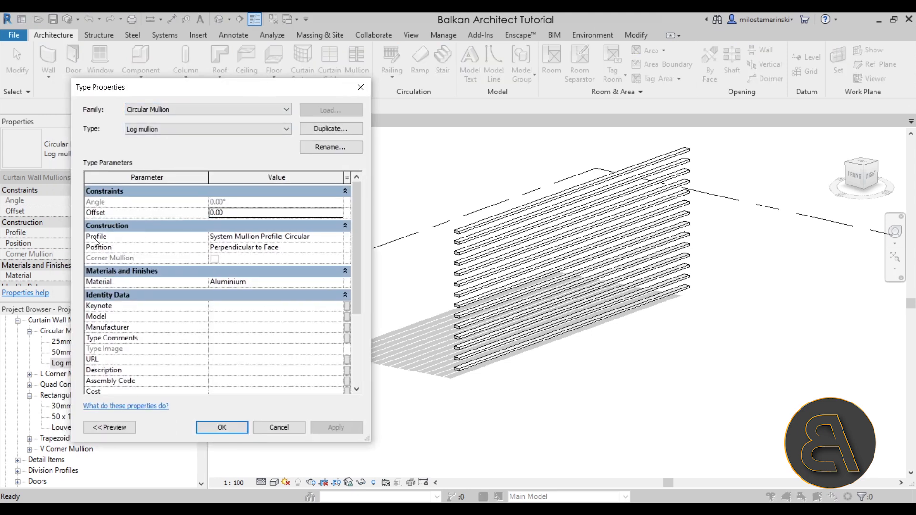
{"action": "left_click", "coordinate": [256, 237]}
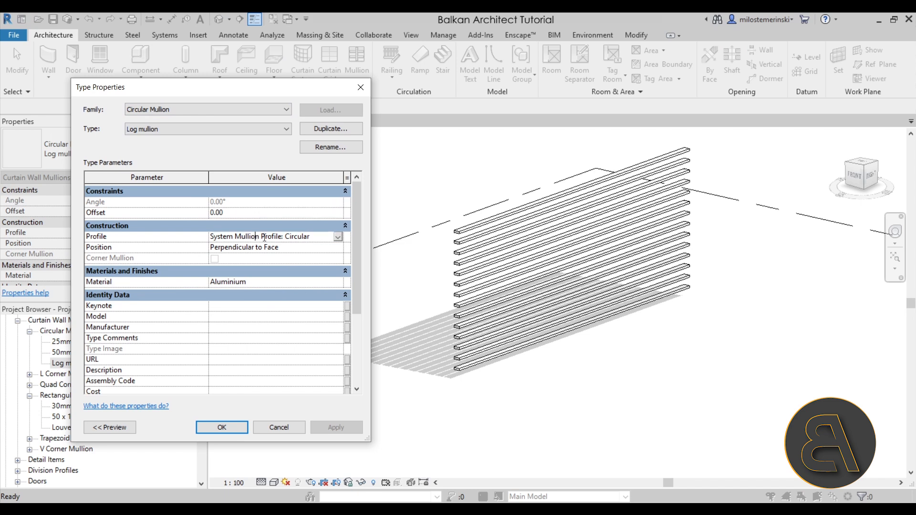
{"action": "left_click", "coordinate": [339, 238]}
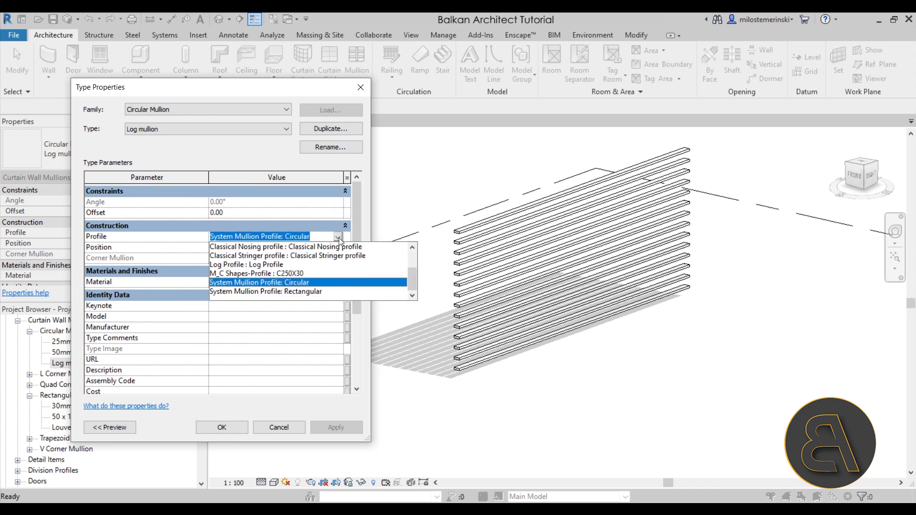
{"action": "left_click", "coordinate": [283, 266]}
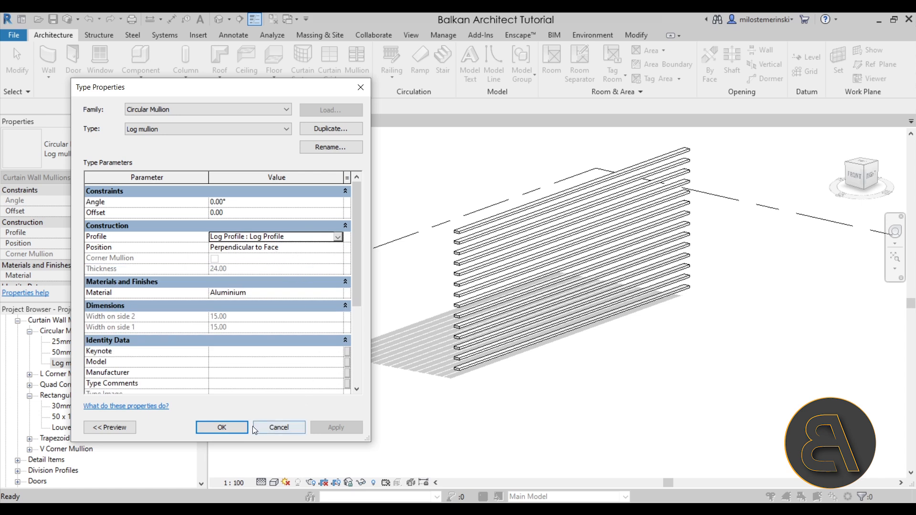
{"action": "left_click", "coordinate": [224, 428]}
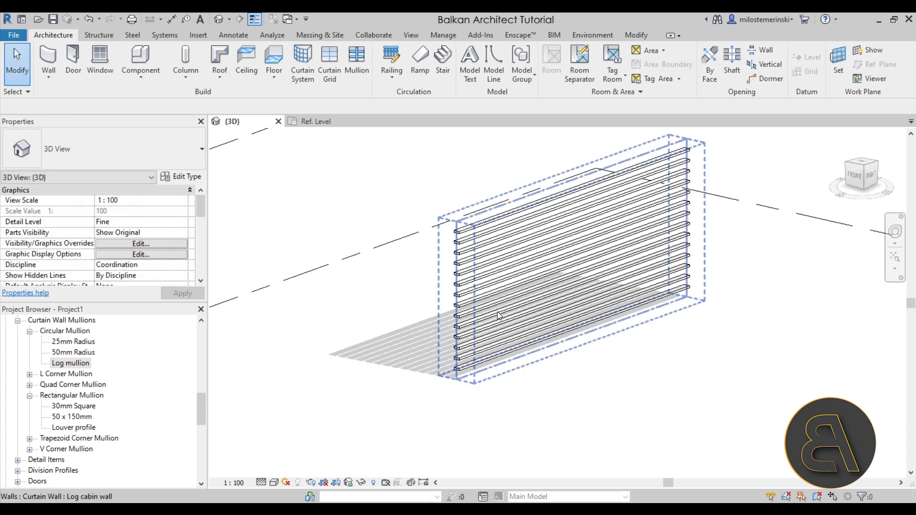
Step: Set the interior type of the Log cabin wall's horizontal mullions to Circular Mullion : Log mullion
{"action": "left_click", "coordinate": [467, 314]}
{"action": "scroll", "coordinate": [436, 308], "scroll_direction": "up", "scroll_amount": 4}
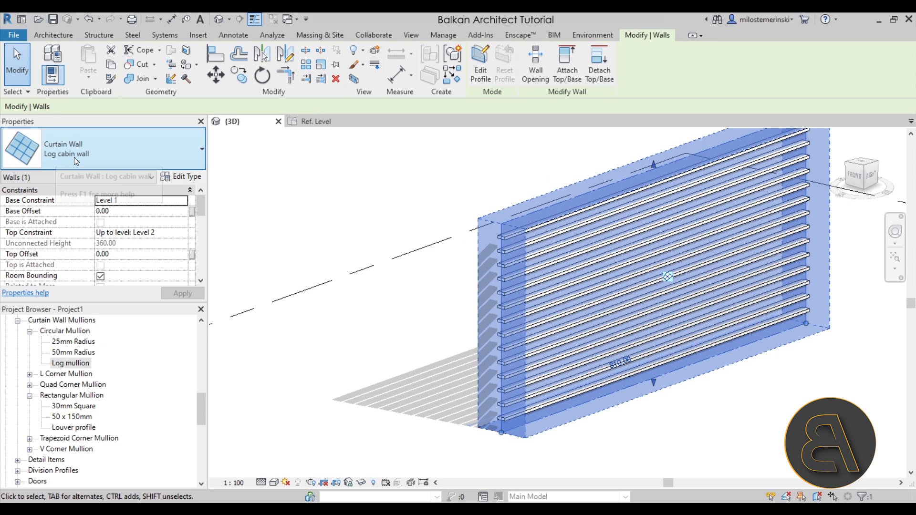
{"action": "left_click", "coordinate": [189, 177]}
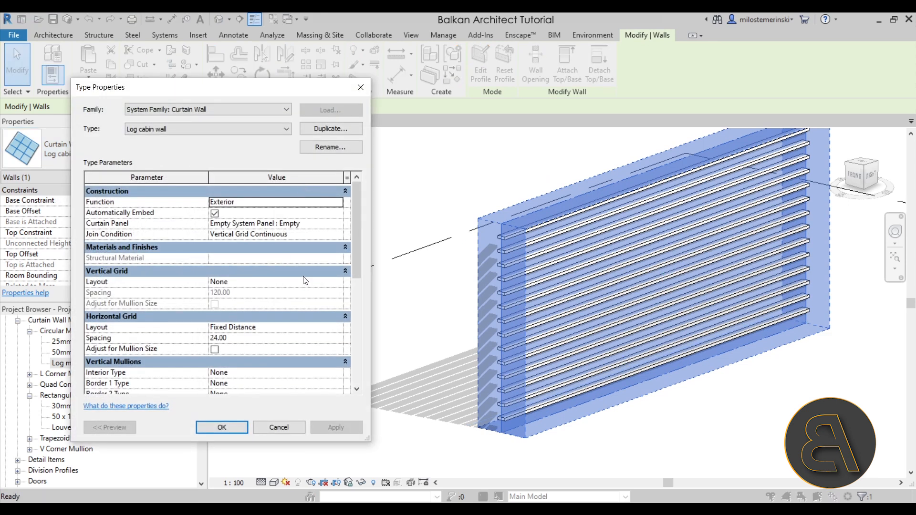
{"action": "scroll", "coordinate": [305, 280], "scroll_direction": "down", "scroll_amount": 3}
{"action": "left_click", "coordinate": [144, 304]}
{"action": "left_click", "coordinate": [129, 305]}
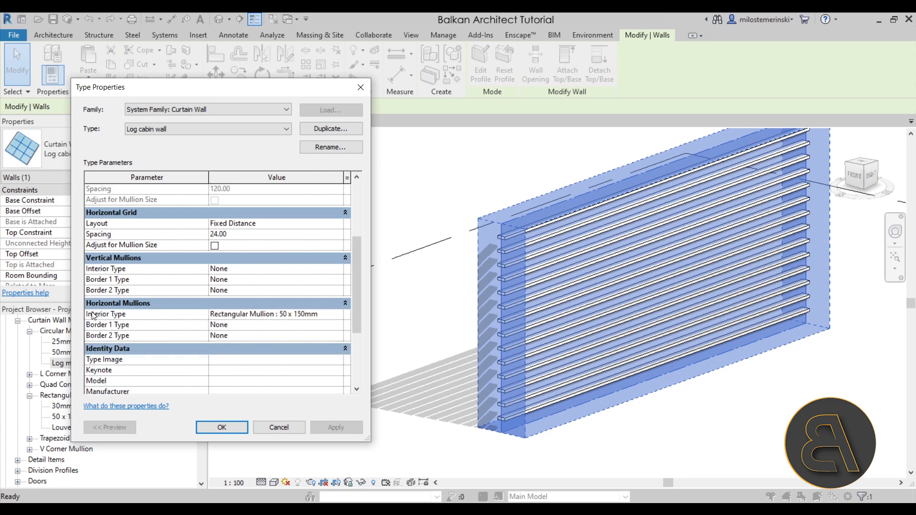
{"action": "left_click", "coordinate": [340, 318]}
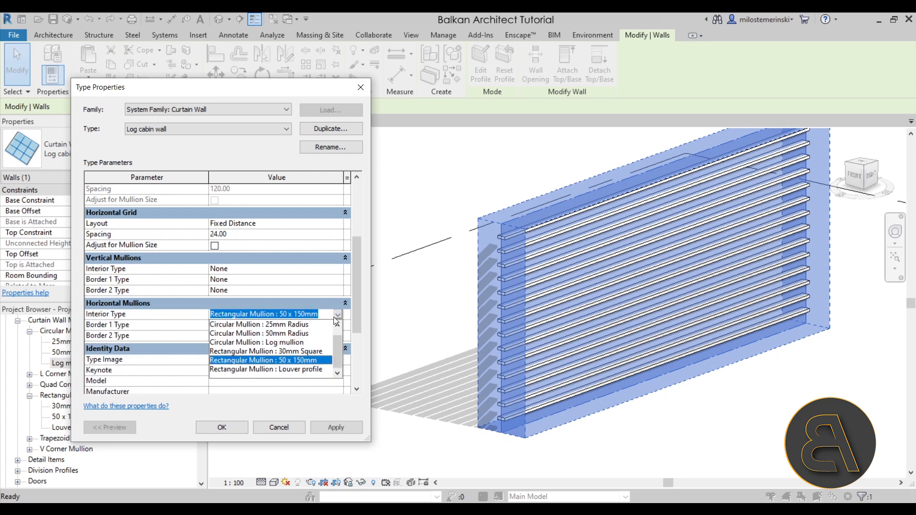
{"action": "left_click", "coordinate": [292, 343]}
{"action": "left_click", "coordinate": [335, 426]}
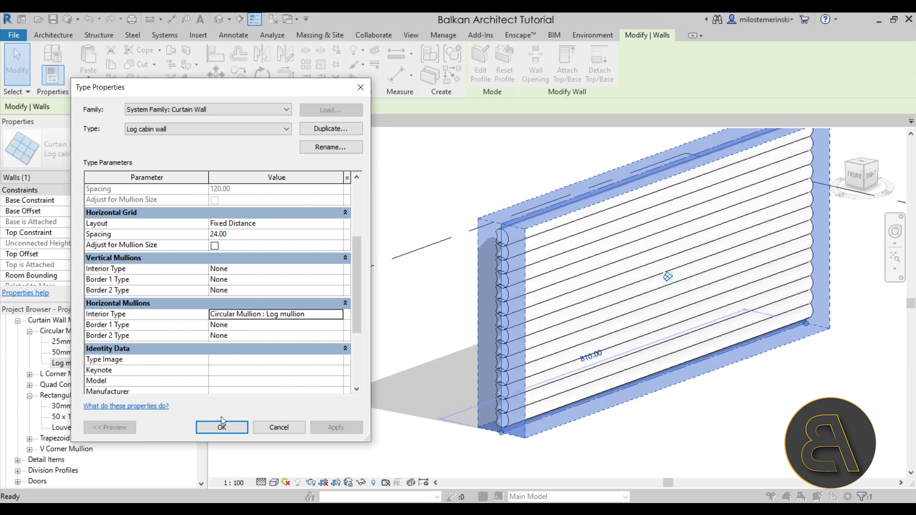
{"action": "left_click", "coordinate": [211, 425]}
{"action": "left_click", "coordinate": [388, 298]}
Step: Try to turn the log notches the right way with a 90° angle for the Log mullion type
{"action": "middle_click_drag", "start_coordinate": [388, 299], "coordinate": [548, 294], "text": "shift"}
{"action": "scroll", "coordinate": [552, 195], "scroll_direction": "up", "scroll_amount": 5}
{"action": "scroll", "coordinate": [552, 205], "scroll_direction": "down", "scroll_amount": 5}
{"action": "middle_click_drag", "start_coordinate": [549, 238], "coordinate": [668, 272], "text": "shift"}
{"action": "middle_click_drag", "start_coordinate": [565, 274], "coordinate": [572, 266]}
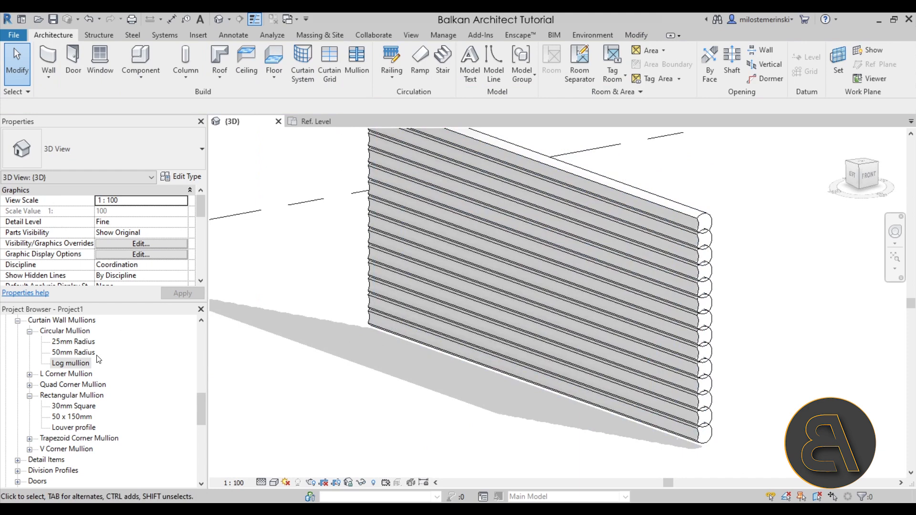
{"action": "double_click", "coordinate": [70, 362]}
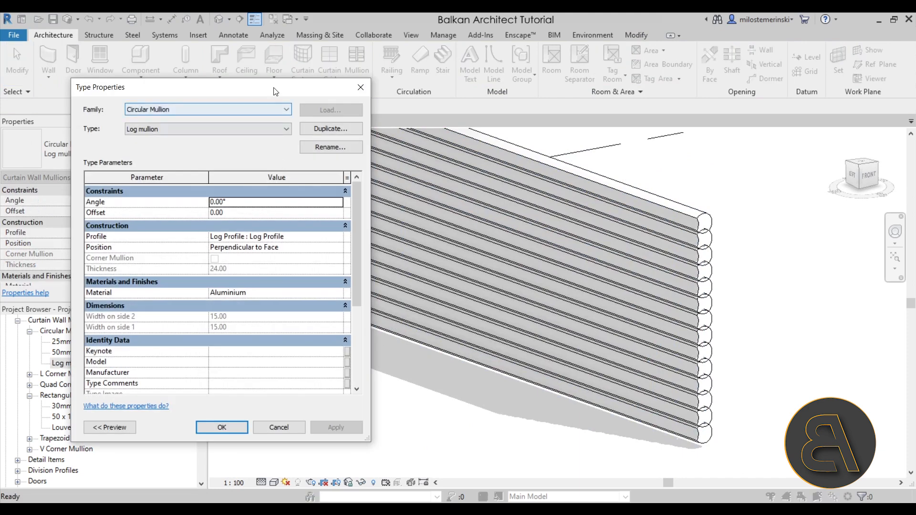
{"action": "left_click", "coordinate": [207, 208]}
{"action": "type", "text": "90"}
{"action": "left_click", "coordinate": [316, 434]}
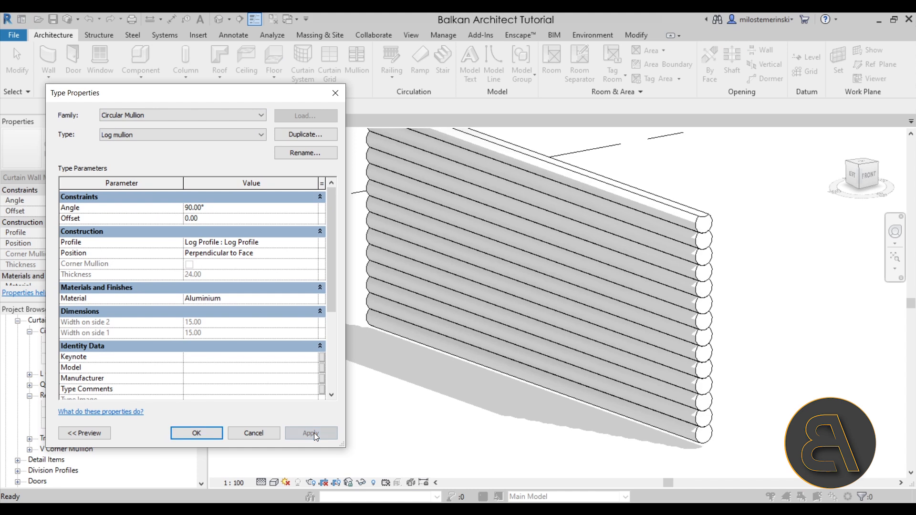
Step: Set the Log mullion type's angle to -90°
{"action": "left_click", "coordinate": [250, 209]}
{"action": "type", "text": "-90"}
{"action": "key", "text": "Return"}
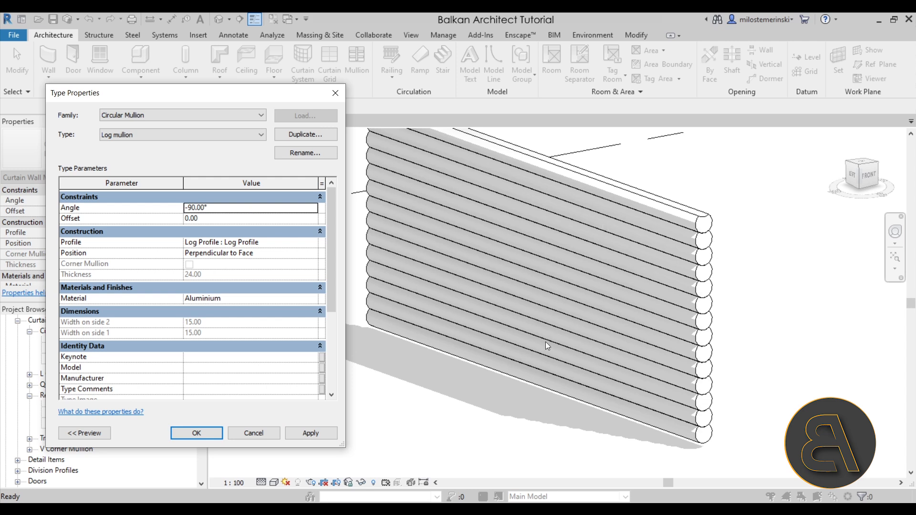
{"action": "left_click", "coordinate": [305, 432]}
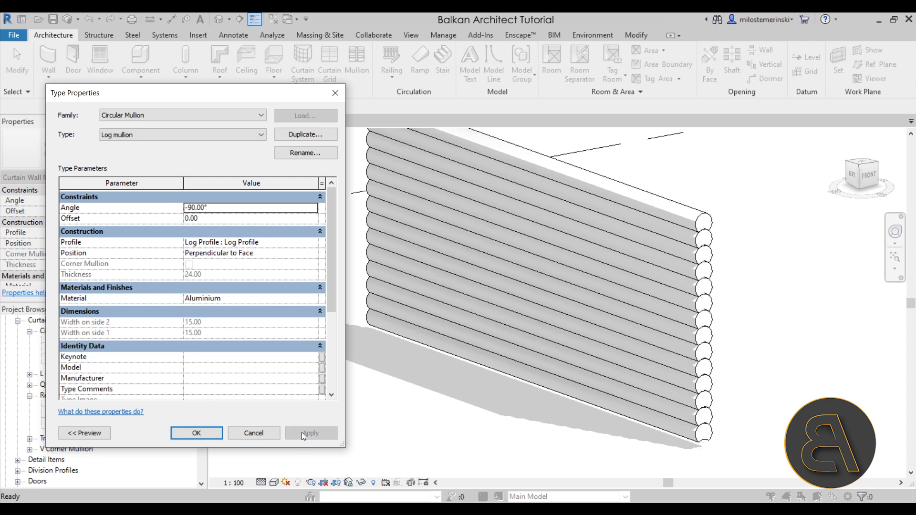
{"action": "left_click", "coordinate": [196, 433]}
Step: Remove the assigned view template from the 3D view by setting it to None
{"action": "middle_click_drag", "start_coordinate": [521, 413], "coordinate": [353, 417], "text": "shift"}
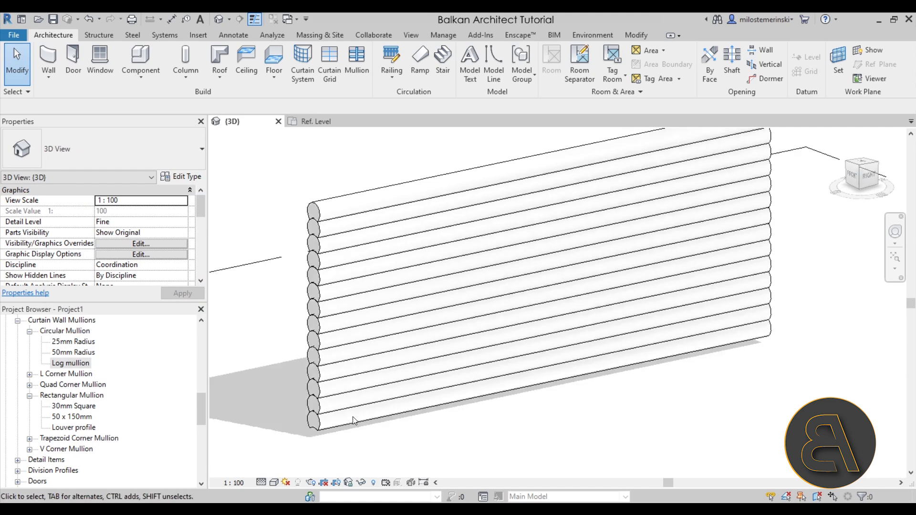
{"action": "left_click", "coordinate": [274, 482]}
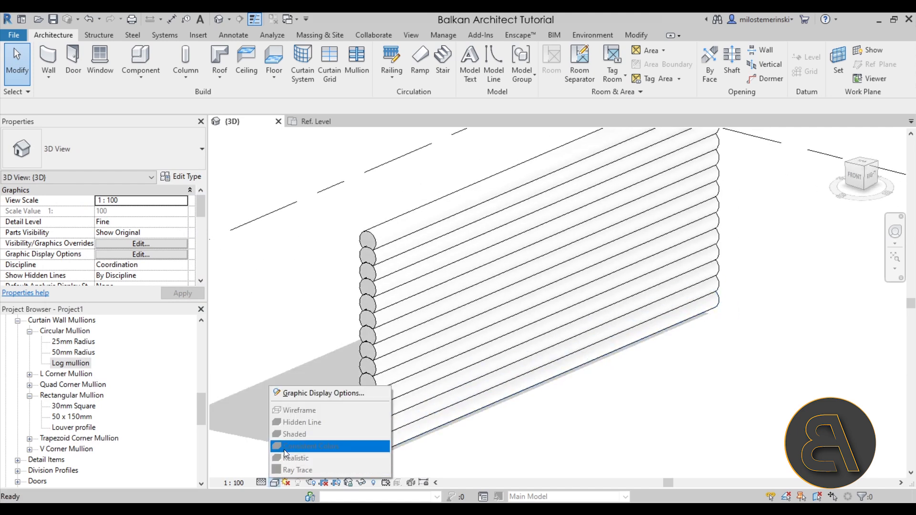
{"action": "scroll", "coordinate": [405, 353], "scroll_direction": "up", "scroll_amount": 5}
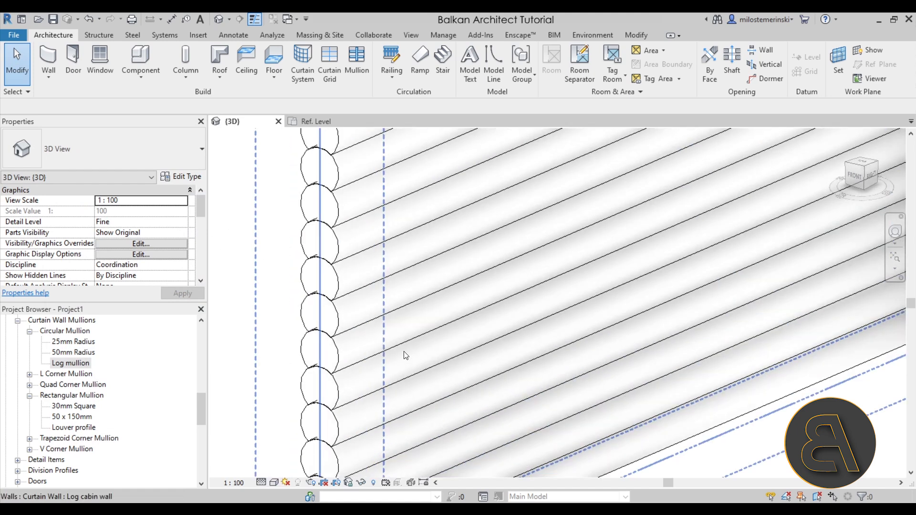
{"action": "scroll", "coordinate": [414, 328], "scroll_direction": "down", "scroll_amount": 5}
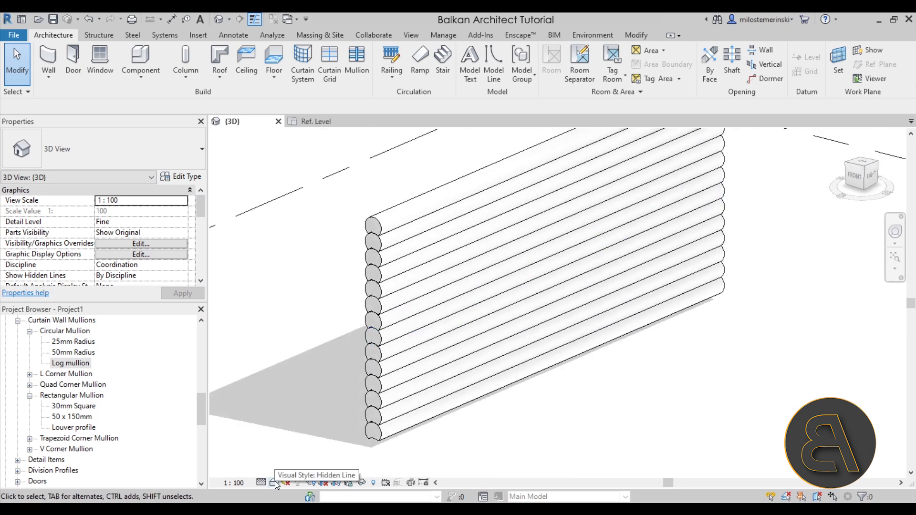
{"action": "scroll", "coordinate": [147, 235], "scroll_direction": "down", "scroll_amount": 10}
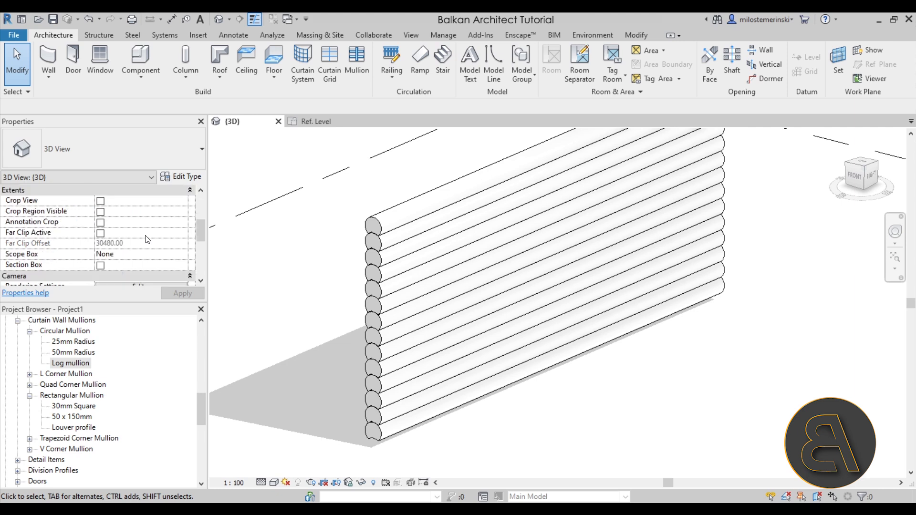
{"action": "scroll", "coordinate": [145, 236], "scroll_direction": "down", "scroll_amount": 1}
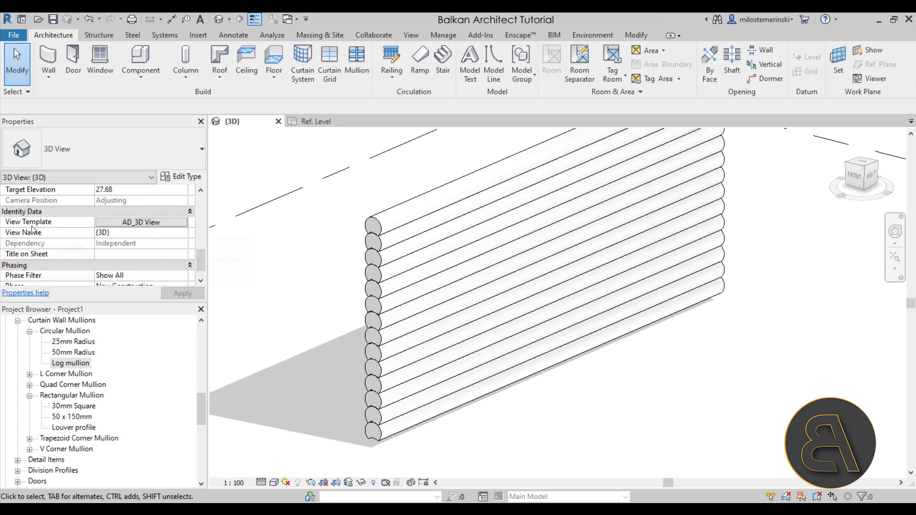
{"action": "left_click", "coordinate": [132, 226]}
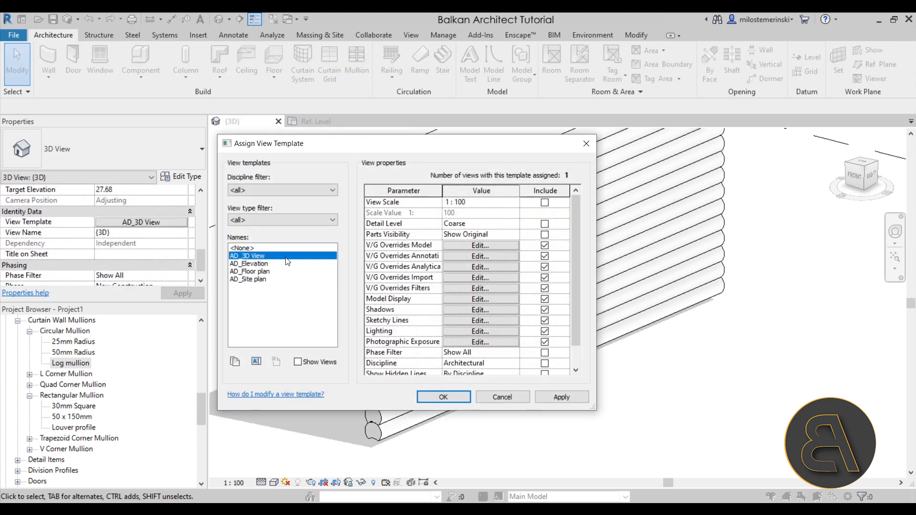
{"action": "left_click", "coordinate": [245, 249]}
{"action": "left_click", "coordinate": [561, 397]}
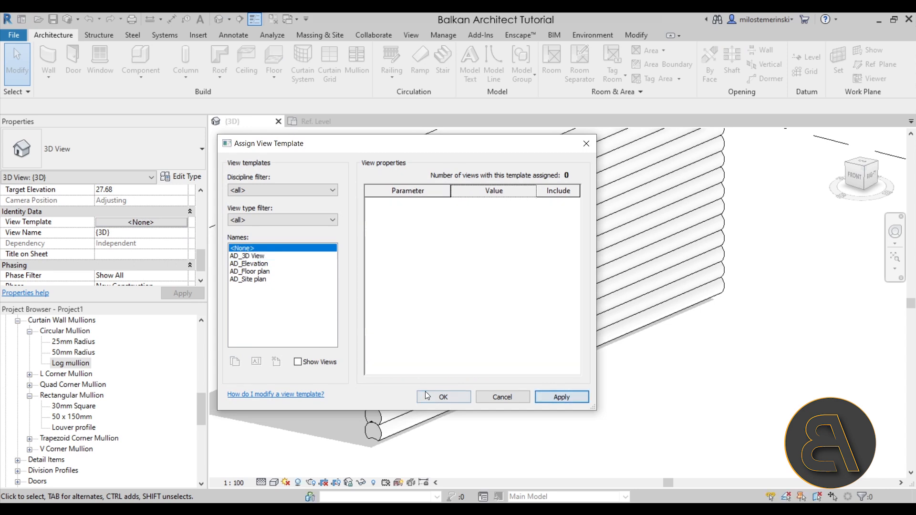
{"action": "left_click", "coordinate": [425, 393]}
Step: Switch the 3D view to the Shaded visual style and inspect the stacked log ends up close
{"action": "left_click", "coordinate": [275, 482]}
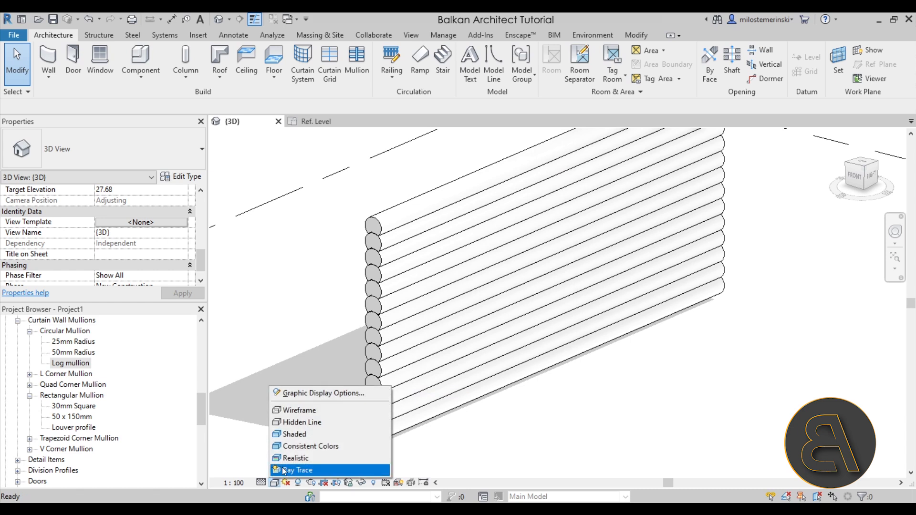
{"action": "left_click", "coordinate": [288, 435]}
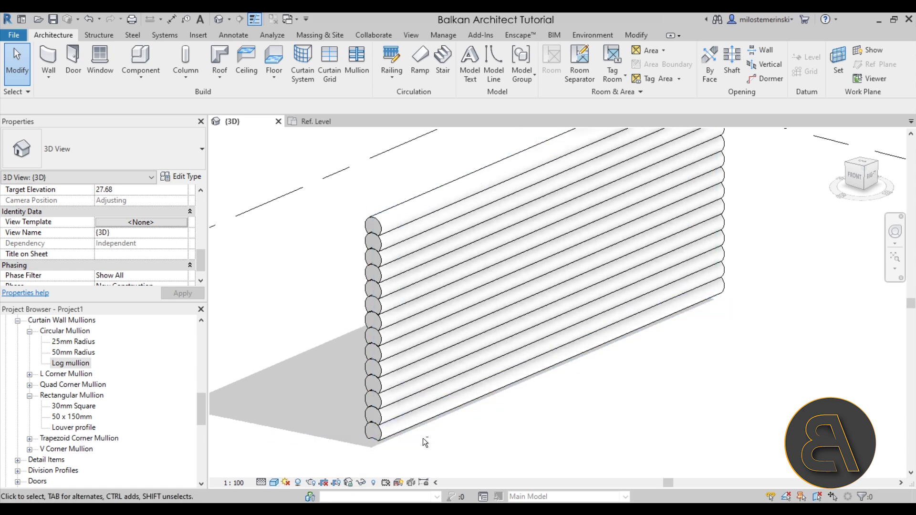
{"action": "left_click", "coordinate": [354, 444]}
{"action": "scroll", "coordinate": [360, 408], "scroll_direction": "up", "scroll_amount": 4}
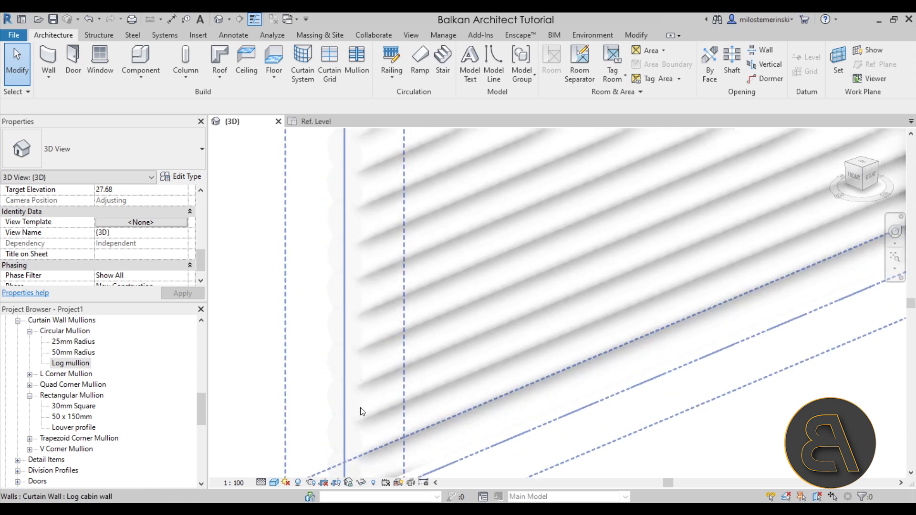
{"action": "scroll", "coordinate": [368, 354], "scroll_direction": "up", "scroll_amount": 3}
{"action": "scroll", "coordinate": [377, 352], "scroll_direction": "up", "scroll_amount": 1}
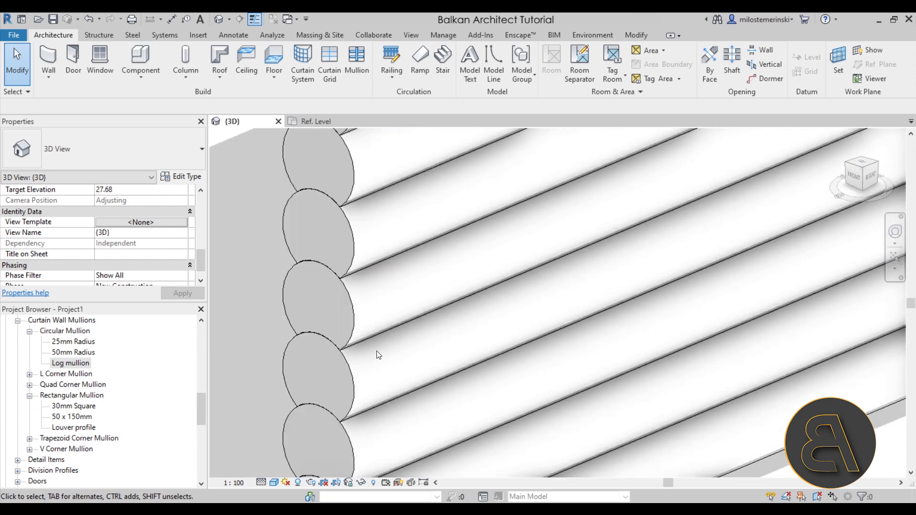
{"action": "scroll", "coordinate": [351, 293], "scroll_direction": "down", "scroll_amount": 6}
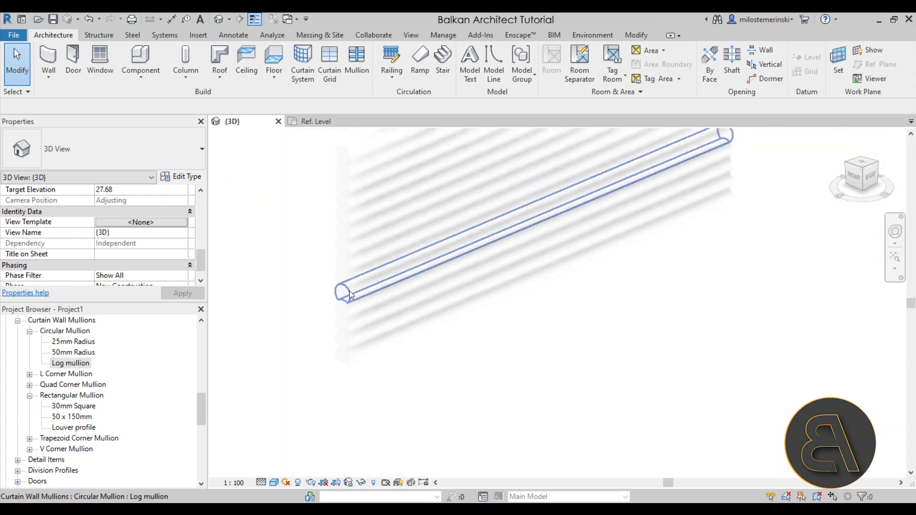
Step: Edit the log cabin wall's profile and sketch a rectangular door outline about 110 wide, rising from the bottom edge
{"action": "middle_click_drag", "start_coordinate": [364, 320], "coordinate": [459, 386], "text": "shift"}
{"action": "left_click", "coordinate": [446, 338]}
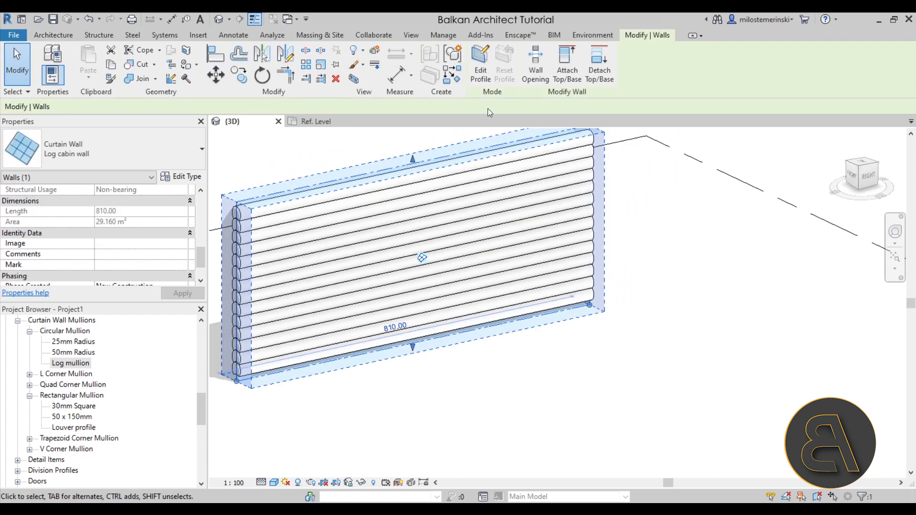
{"action": "left_click", "coordinate": [482, 71]}
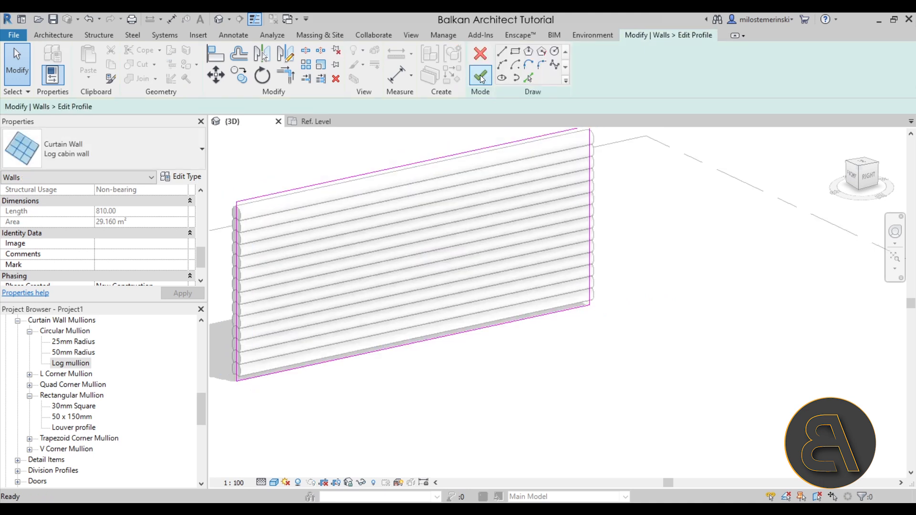
{"action": "left_click", "coordinate": [501, 52]}
{"action": "left_click", "coordinate": [376, 351]}
{"action": "left_click", "coordinate": [376, 265]}
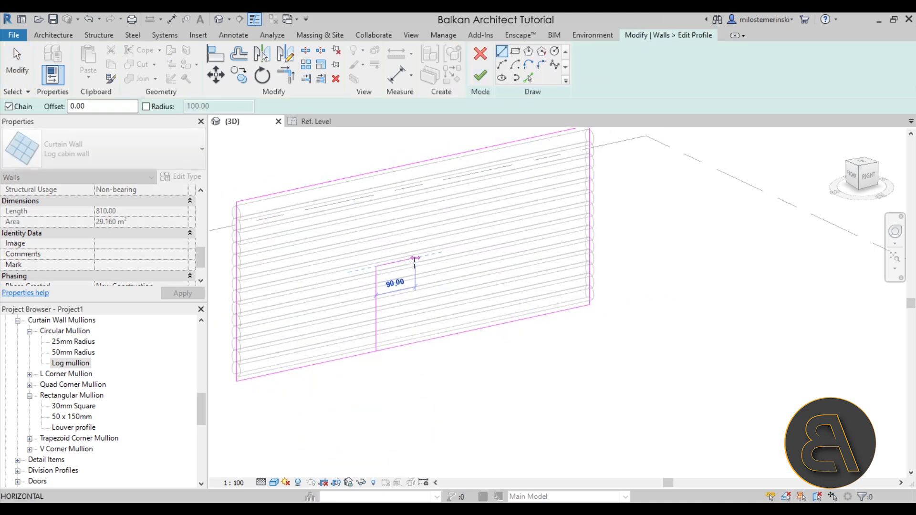
{"action": "left_click", "coordinate": [424, 256]}
{"action": "left_click", "coordinate": [422, 342]}
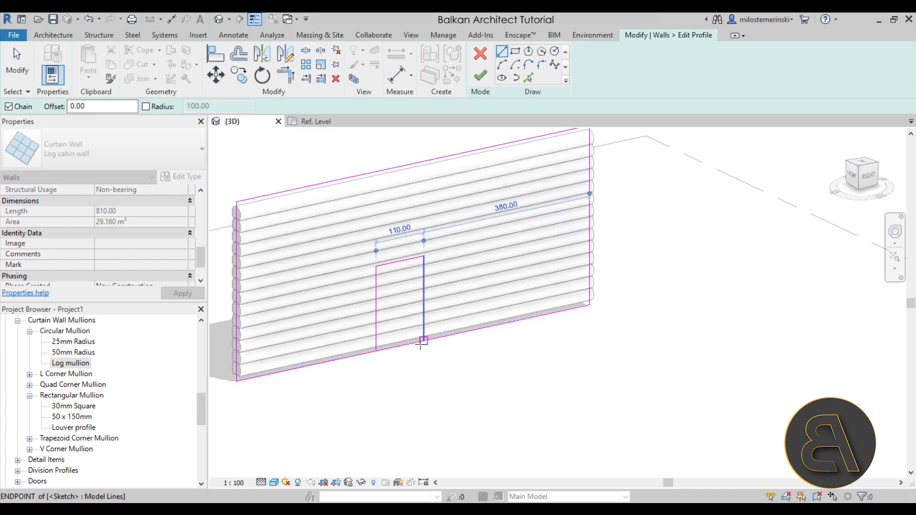
Step: Move the door outline's top line onto a log joint about 180 above the wall's base
{"action": "scroll", "coordinate": [396, 276], "scroll_direction": "up", "scroll_amount": 4}
{"action": "key", "text": "Escape"}
{"action": "key", "text": "Escape"}
{"action": "left_click", "coordinate": [403, 234]}
{"action": "mouse_move", "coordinate": [403, 233]}
{"action": "left_mouse_down"}
{"action": "mouse_move", "coordinate": [399, 288]}
{"action": "mouse_move", "coordinate": [394, 229]}
{"action": "mouse_move", "coordinate": [395, 248]}
{"action": "left_mouse_up"}
{"action": "middle_click_drag", "start_coordinate": [411, 272], "coordinate": [384, 225], "text": "shift"}
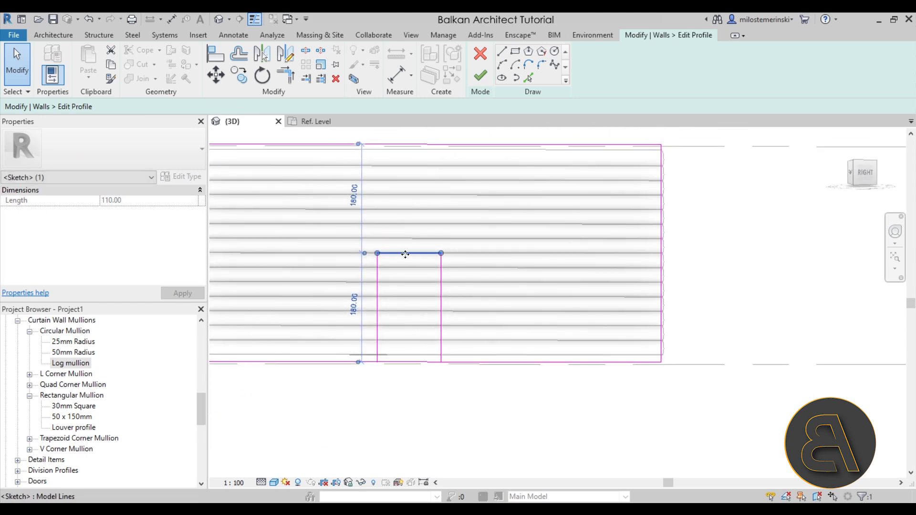
{"action": "key", "text": "a"}
{"action": "key", "text": "l"}
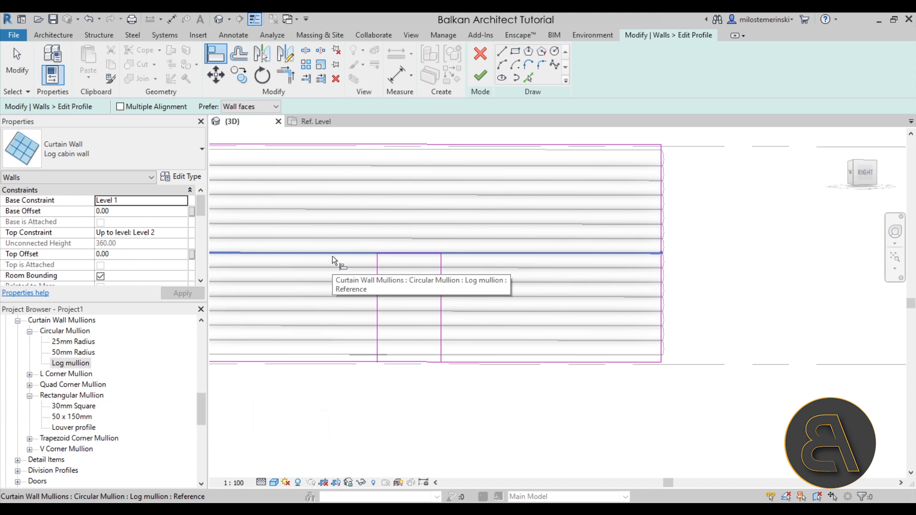
{"action": "left_click", "coordinate": [332, 256]}
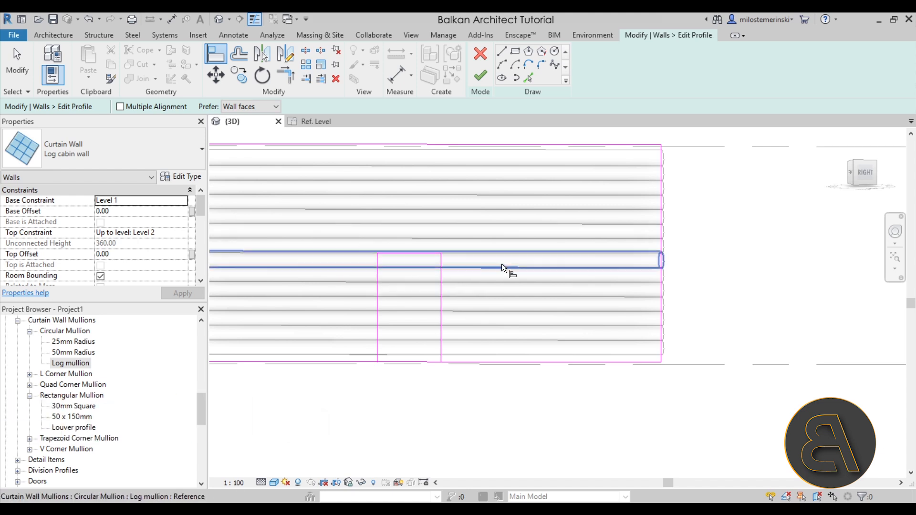
{"action": "key", "text": "Escape"}
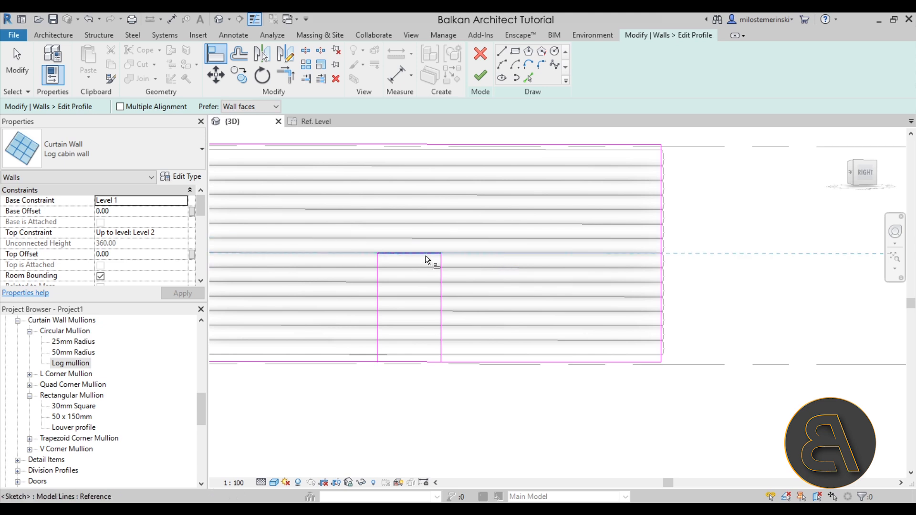
{"action": "key", "text": "Escape"}
Step: Split the wall's bottom sketch line at the door outline and pull its end to the far jamb, leaving the doorway open
{"action": "middle_click_drag", "start_coordinate": [404, 281], "coordinate": [385, 286], "text": "shift"}
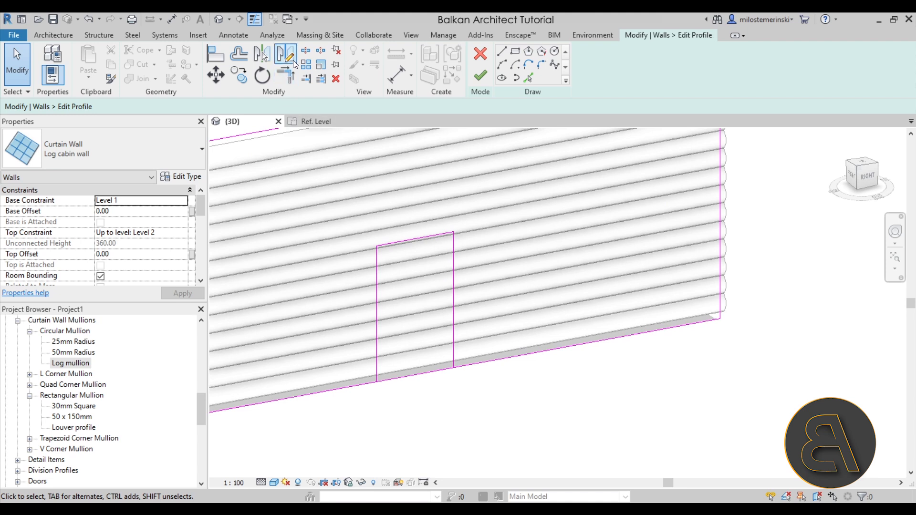
{"action": "left_click", "coordinate": [305, 50]}
{"action": "left_click", "coordinate": [380, 381]}
{"action": "key", "text": "Escape"}
{"action": "left_click", "coordinate": [394, 379]}
{"action": "left_click_drag", "start_coordinate": [377, 381], "coordinate": [453, 367]}
{"action": "left_click", "coordinate": [482, 407]}
{"action": "scroll", "coordinate": [526, 417], "scroll_direction": "down", "scroll_amount": 4}
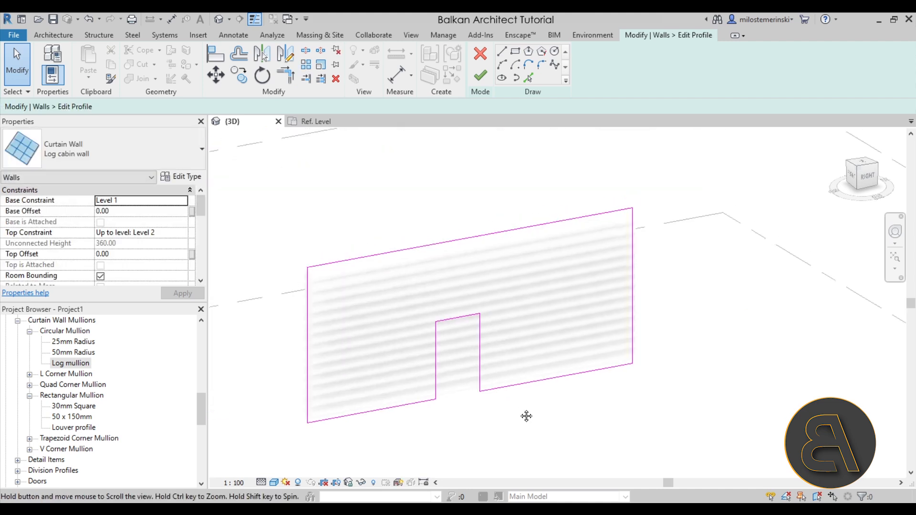
Step: Finish the profile edit and examine the log ends around the door opening from several angles
{"action": "left_click", "coordinate": [479, 72]}
{"action": "key", "text": "Escape"}
{"action": "mouse_move", "coordinate": [512, 375]}
{"action": "middle_mouse_down", "text": "shift"}
{"action": "mouse_move", "coordinate": [471, 286]}
{"action": "mouse_move", "coordinate": [437, 387]}
{"action": "middle_mouse_up", "text": "shift"}
{"action": "scroll", "coordinate": [453, 363], "scroll_direction": "up", "scroll_amount": 5}
{"action": "middle_click_drag", "start_coordinate": [467, 342], "coordinate": [509, 388], "text": "shift"}
{"action": "scroll", "coordinate": [482, 326], "scroll_direction": "down", "scroll_amount": 3}
{"action": "middle_click_drag", "start_coordinate": [576, 410], "coordinate": [581, 412], "text": "shift"}
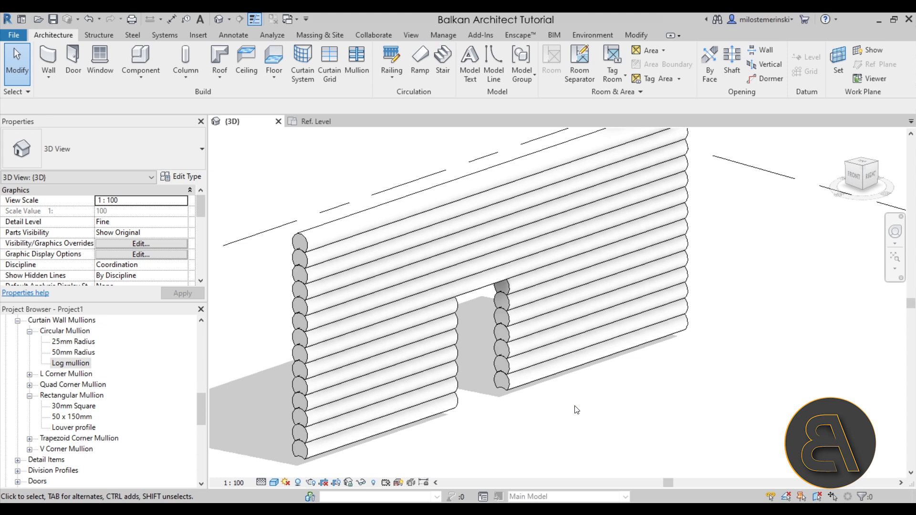
{"action": "scroll", "coordinate": [577, 409], "scroll_direction": "down", "scroll_amount": 4}
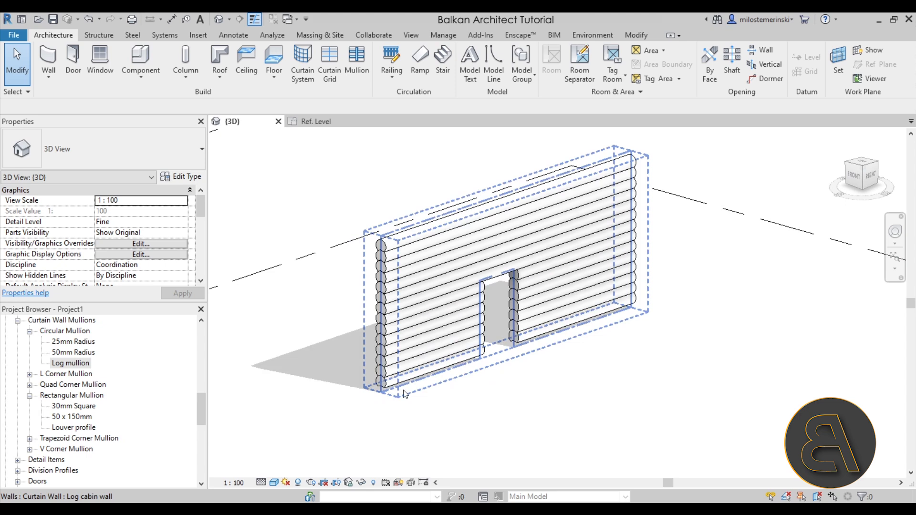
Step: Select the log cabin wall and lower its top edge by about 40
{"action": "left_click", "coordinate": [396, 387]}
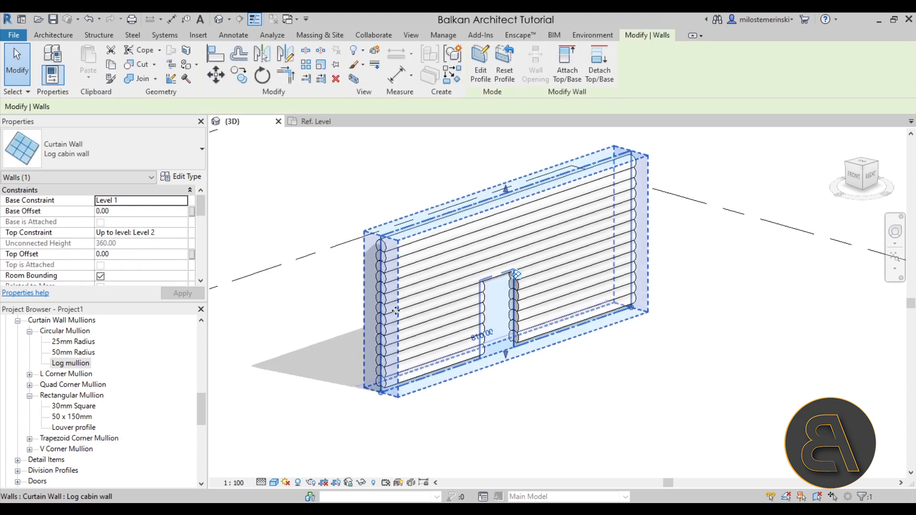
{"action": "left_click", "coordinate": [382, 411]}
{"action": "left_click", "coordinate": [396, 389]}
{"action": "left_click_drag", "start_coordinate": [506, 190], "coordinate": [504, 217]}
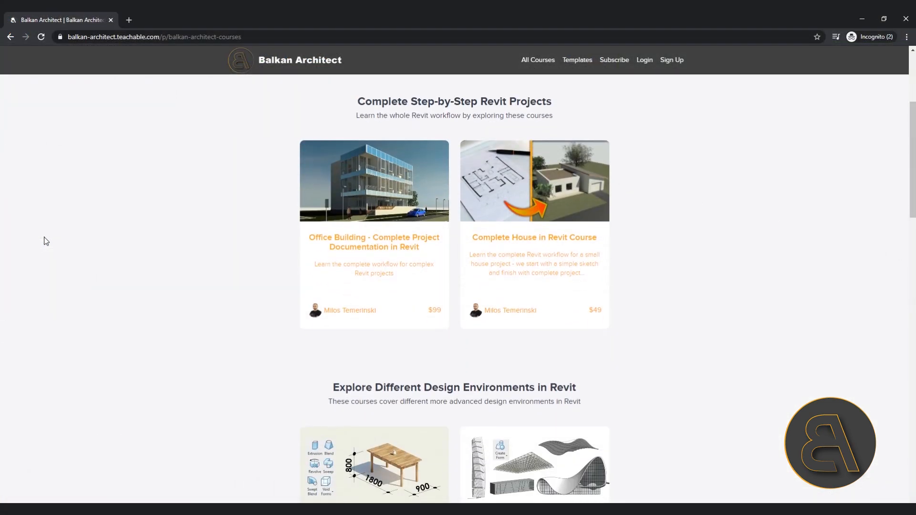
Step: Switch to the web browser and look through the Revit course listings on the Balkan Architect page
{"action": "scroll", "coordinate": [44, 240], "scroll_direction": "down", "scroll_amount": 1}
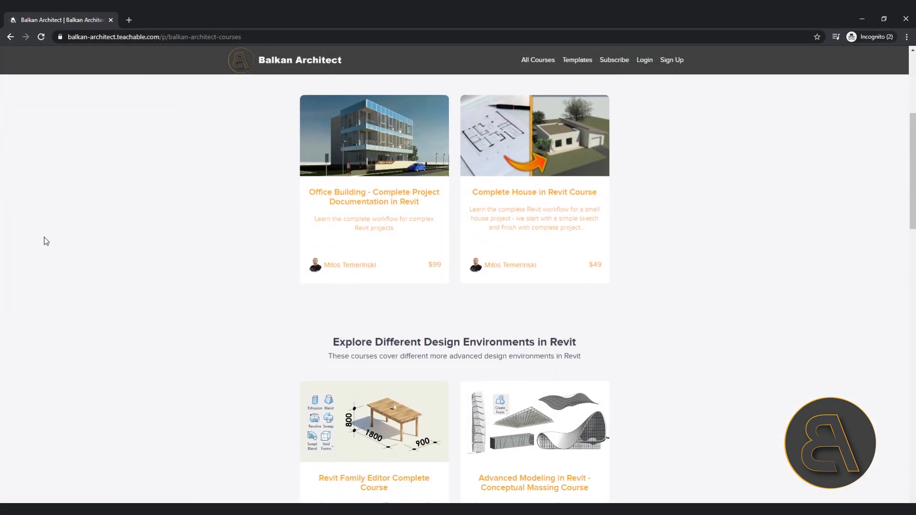
{"action": "scroll", "coordinate": [46, 240], "scroll_direction": "down", "scroll_amount": 4}
{"action": "scroll", "coordinate": [46, 240], "scroll_direction": "down", "scroll_amount": 7}
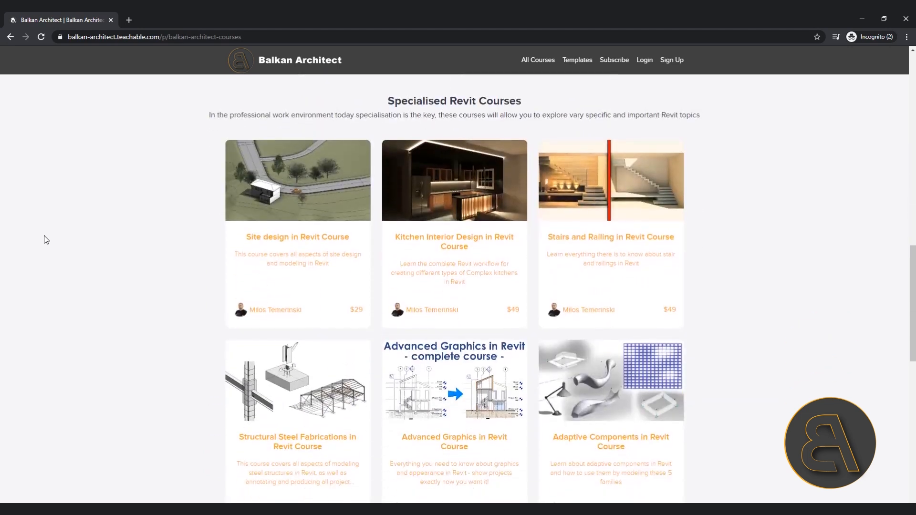
{"action": "scroll", "coordinate": [46, 240], "scroll_direction": "down", "scroll_amount": 6}
{"action": "scroll", "coordinate": [46, 240], "scroll_direction": "down", "scroll_amount": 3}
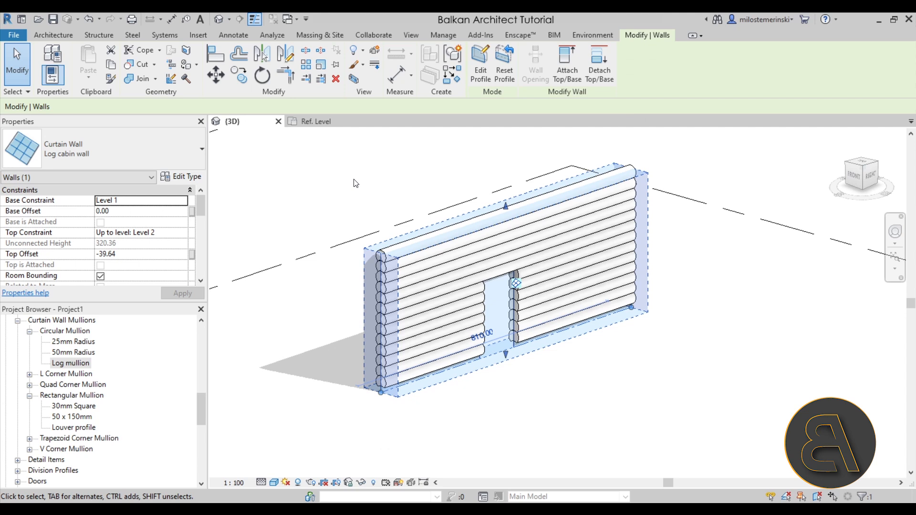
{"action": "left_click", "coordinate": [632, 388]}
{"action": "left_click", "coordinate": [542, 338]}
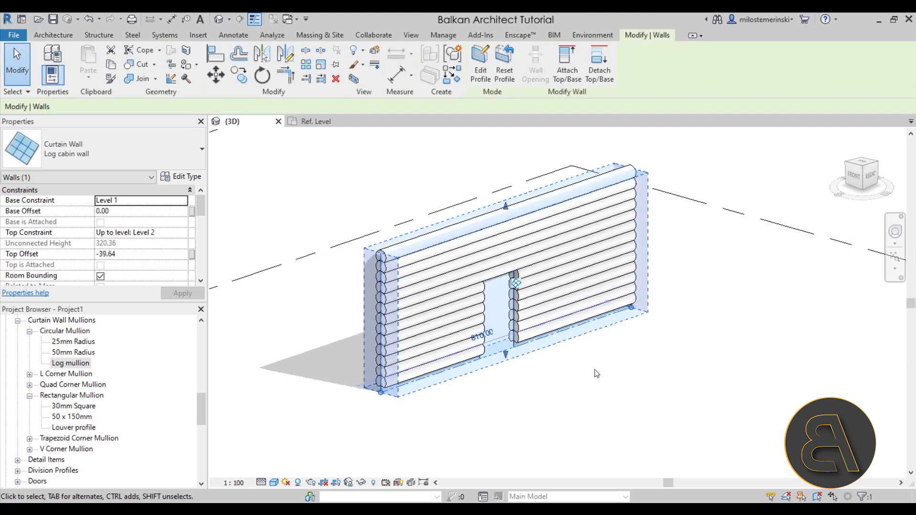